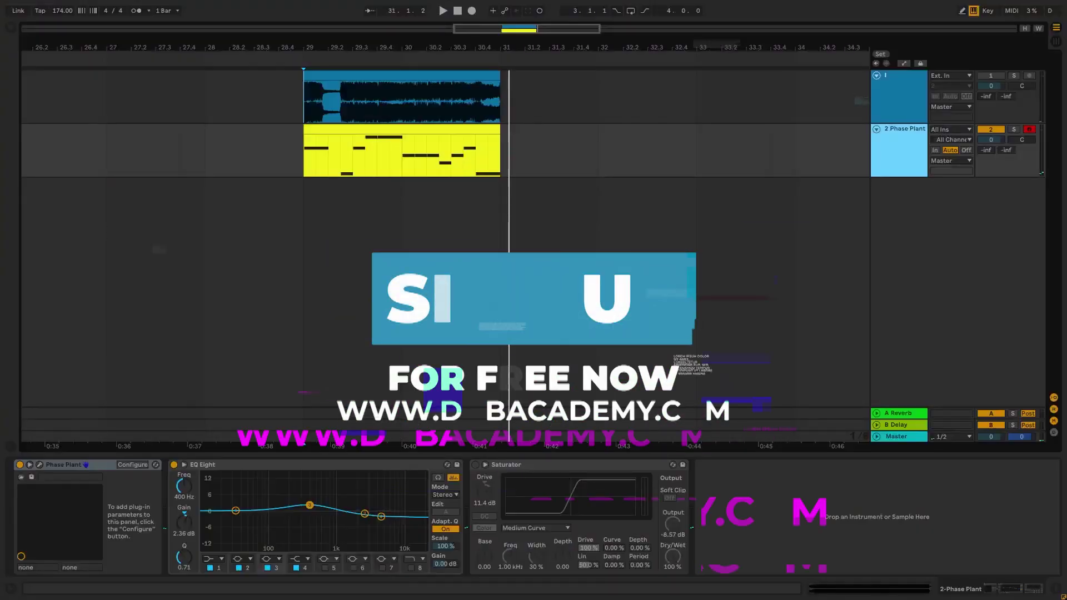
Solo the original audio track and play its clip from bar 29.
{"action": "left_click", "coordinate": [304, 95]}
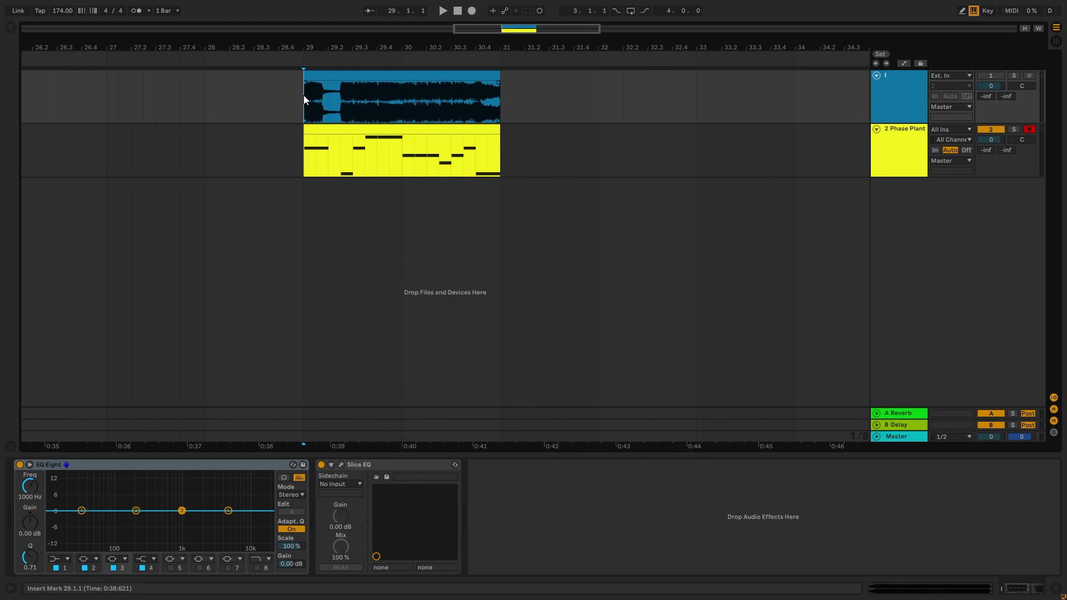
{"action": "left_click", "coordinate": [1013, 76]}
{"action": "key", "text": "space"}
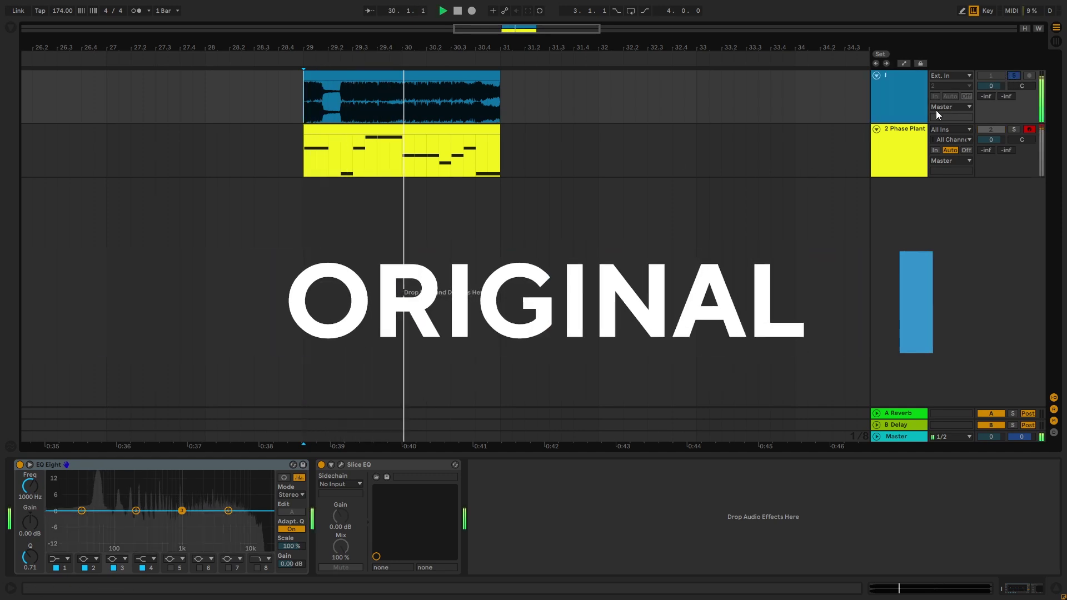
Solo the Phase Plant track with its volume at -2.5 dB and play the recreated bass with the synth window open.
{"action": "left_click", "coordinate": [1013, 130]}
{"action": "left_click_drag", "start_coordinate": [991, 140], "coordinate": [991, 161]}
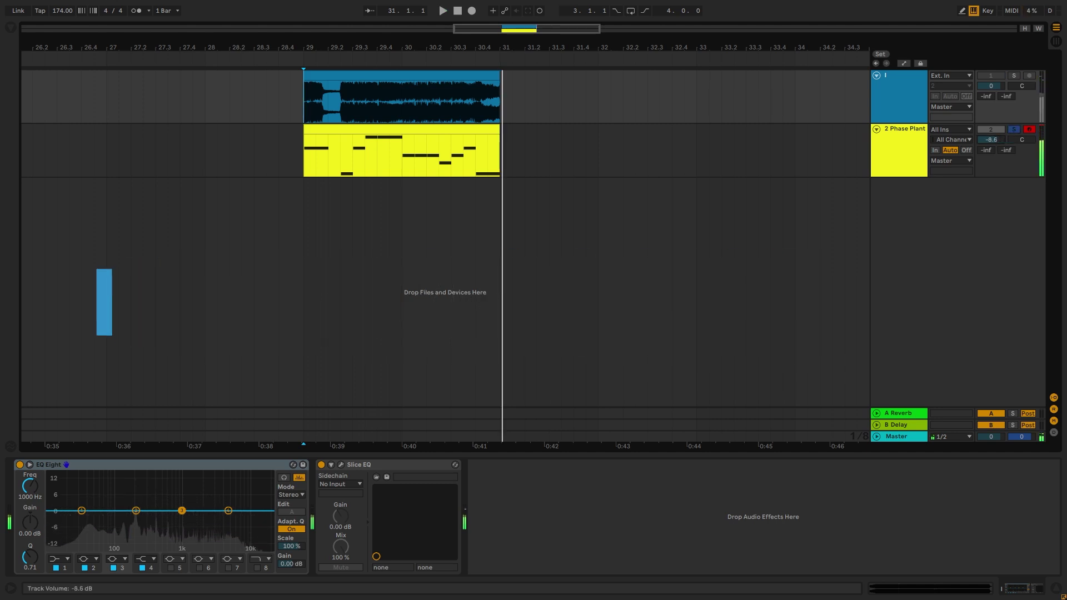
{"action": "left_click", "coordinate": [899, 145]}
{"action": "left_click", "coordinate": [39, 465]}
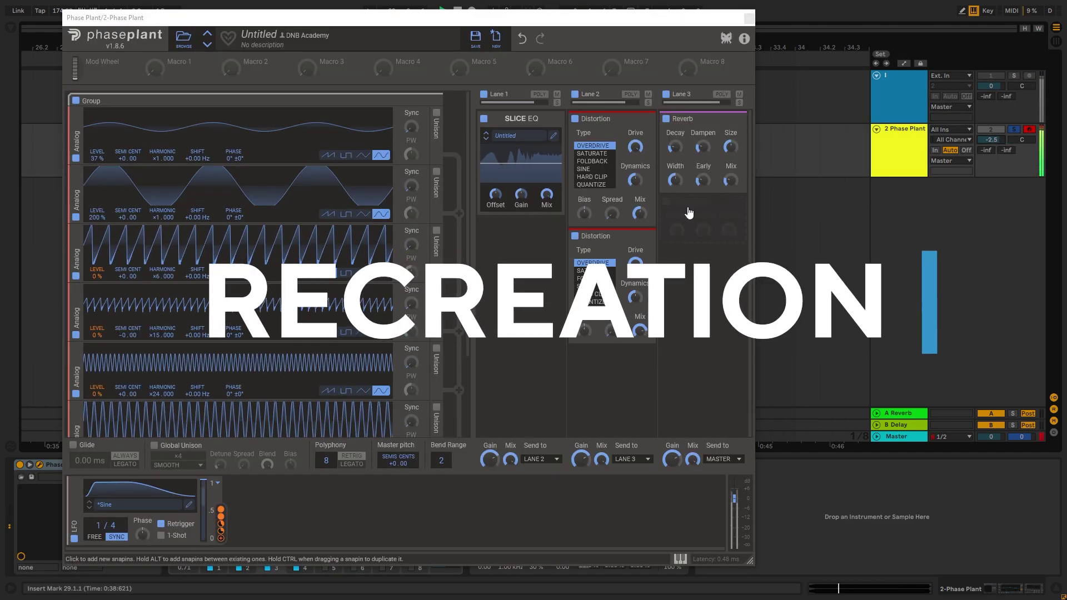
{"action": "key", "text": "space"}
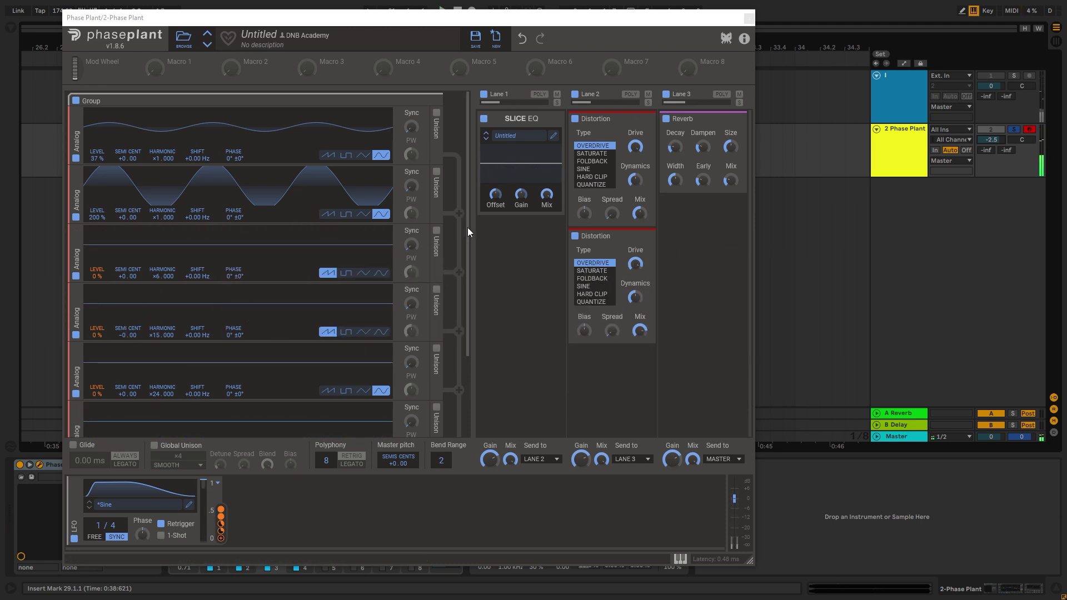
Examine the finished patch's Analog oscillators and the LFO modulation on their levels, with playback running.
{"action": "left_click_drag", "start_coordinate": [468, 228], "coordinate": [460, 300]}
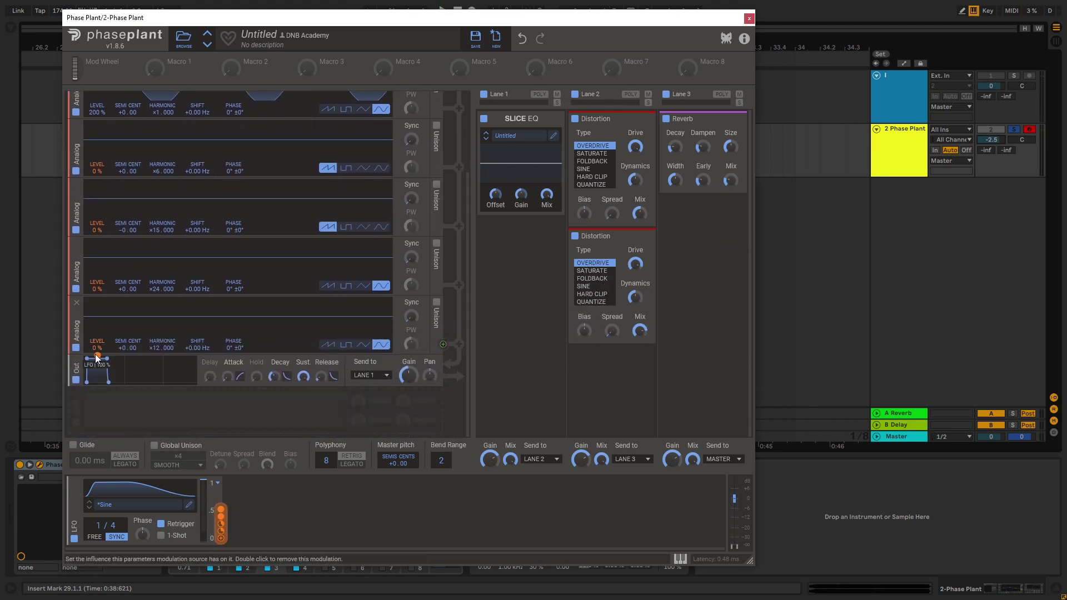
{"action": "left_click_drag", "start_coordinate": [96, 358], "coordinate": [96, 365]}
{"action": "key", "text": "space"}
{"action": "left_click_drag", "start_coordinate": [97, 238], "coordinate": [97, 335]}
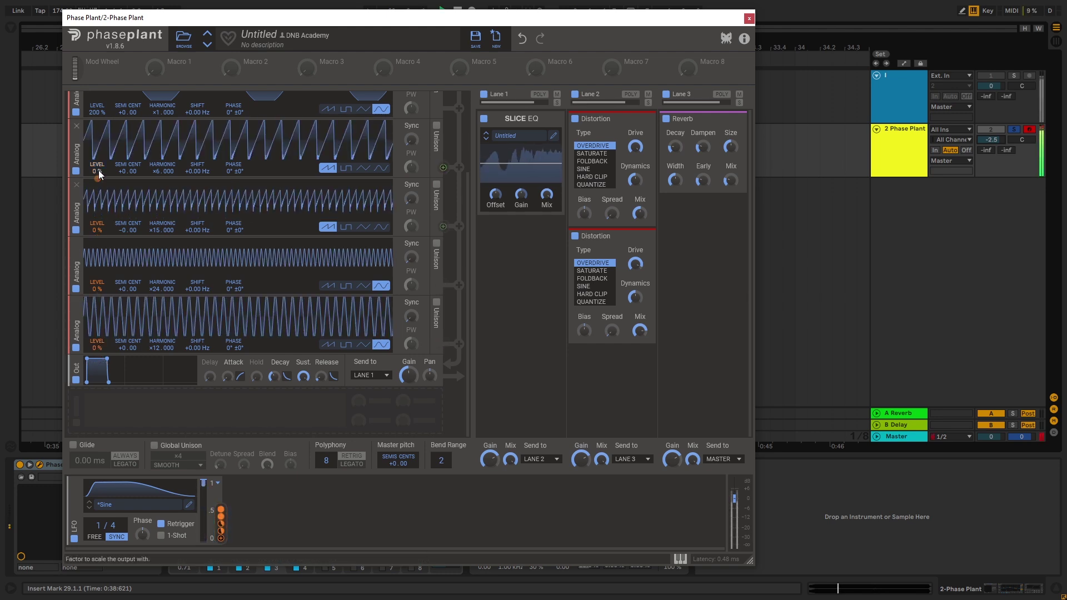
{"action": "mouse_move", "coordinate": [97, 179]}
{"action": "left_mouse_down"}
{"action": "mouse_move", "coordinate": [97, 201]}
{"action": "mouse_move", "coordinate": [97, 187]}
{"action": "left_mouse_up"}
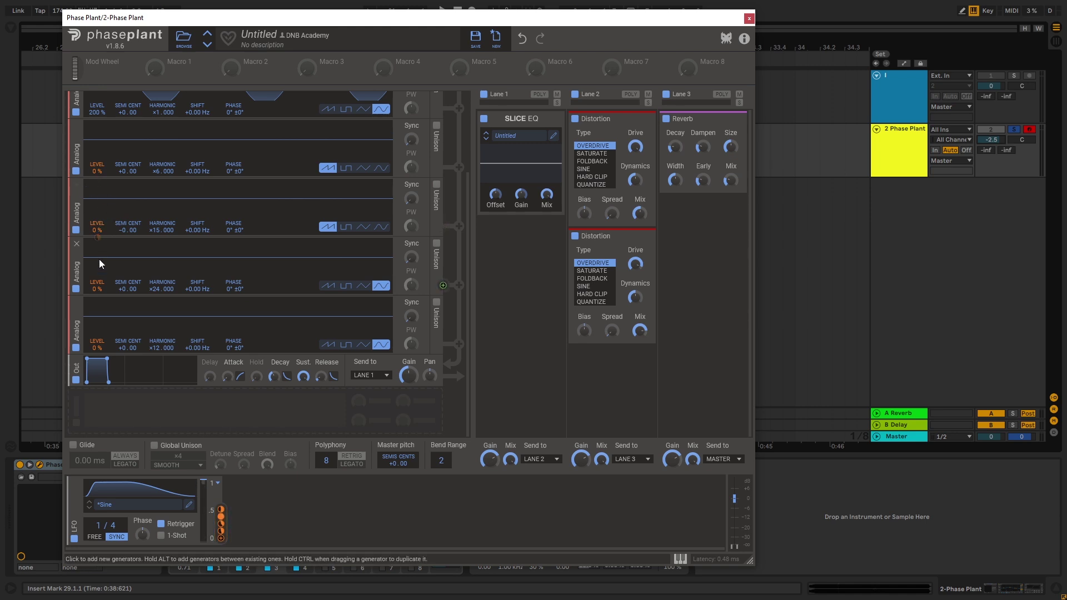
{"action": "scroll", "coordinate": [98, 259], "scroll_direction": "up", "scroll_amount": 3}
{"action": "scroll", "coordinate": [462, 249], "scroll_direction": "down", "scroll_amount": 1}
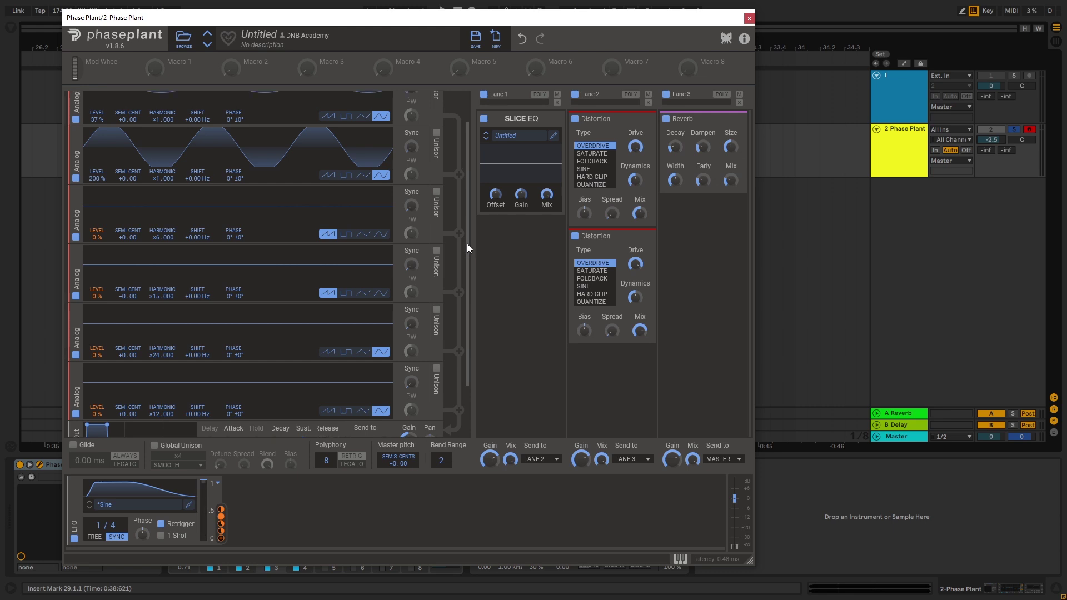
{"action": "scroll", "coordinate": [467, 239], "scroll_direction": "up", "scroll_amount": 1}
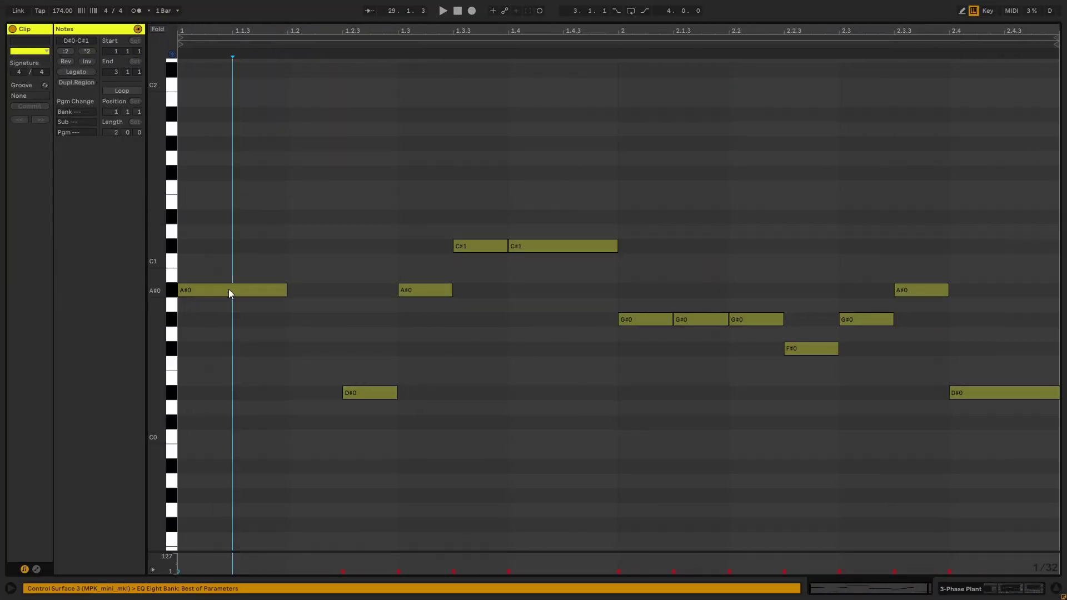
Play back the two-bar bassline in the MIDI clip's note view.
{"action": "key", "text": "space"}
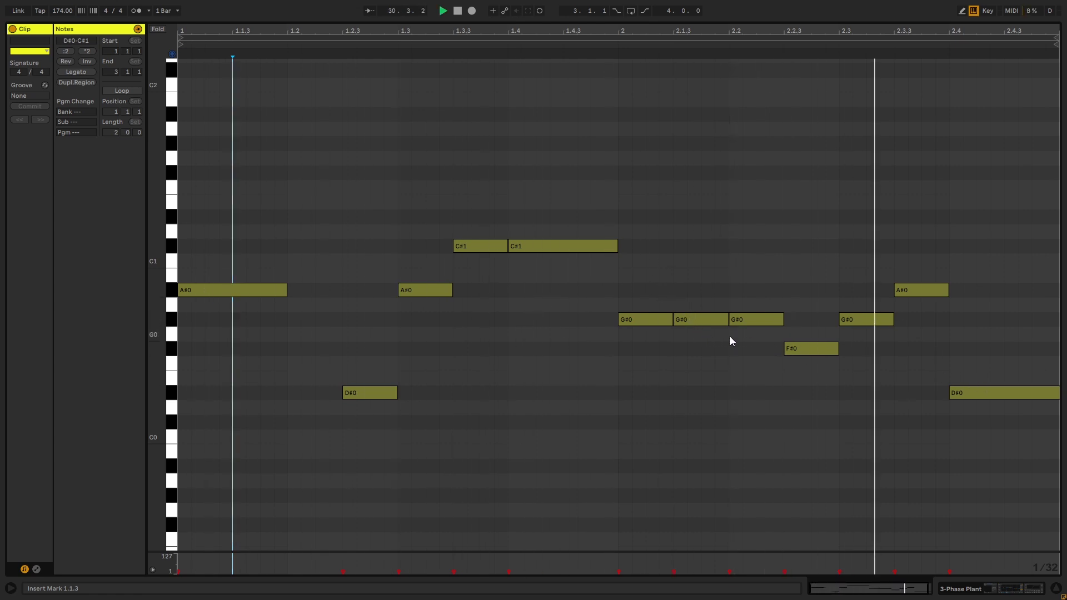
{"action": "key", "text": "space"}
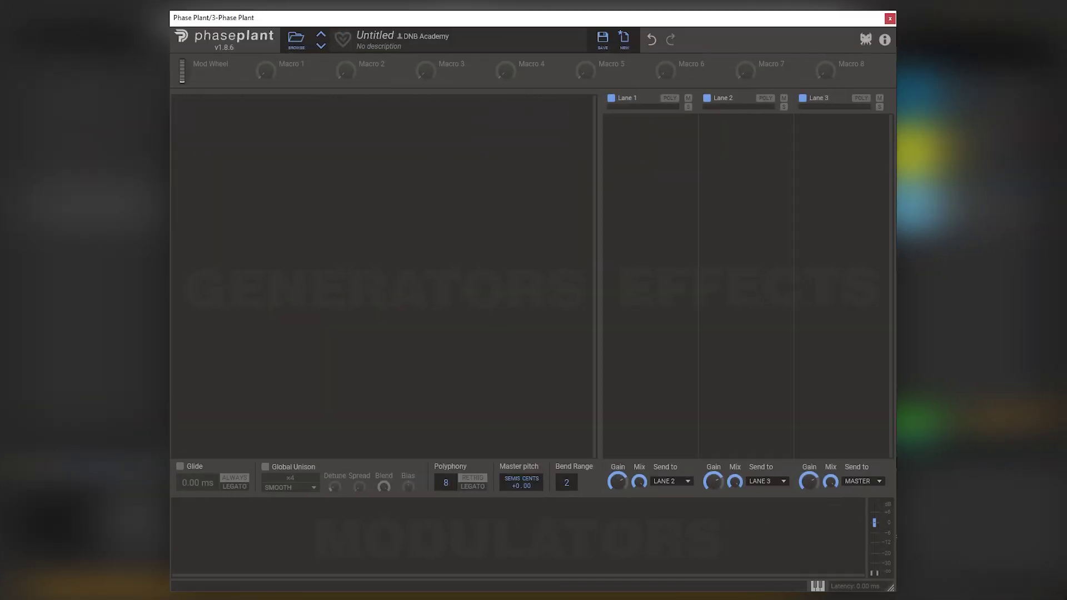
Add an Analog oscillator to the empty Phase Plant patch and duplicate it until the group holds five sine oscillators.
{"action": "left_click", "coordinate": [393, 107]}
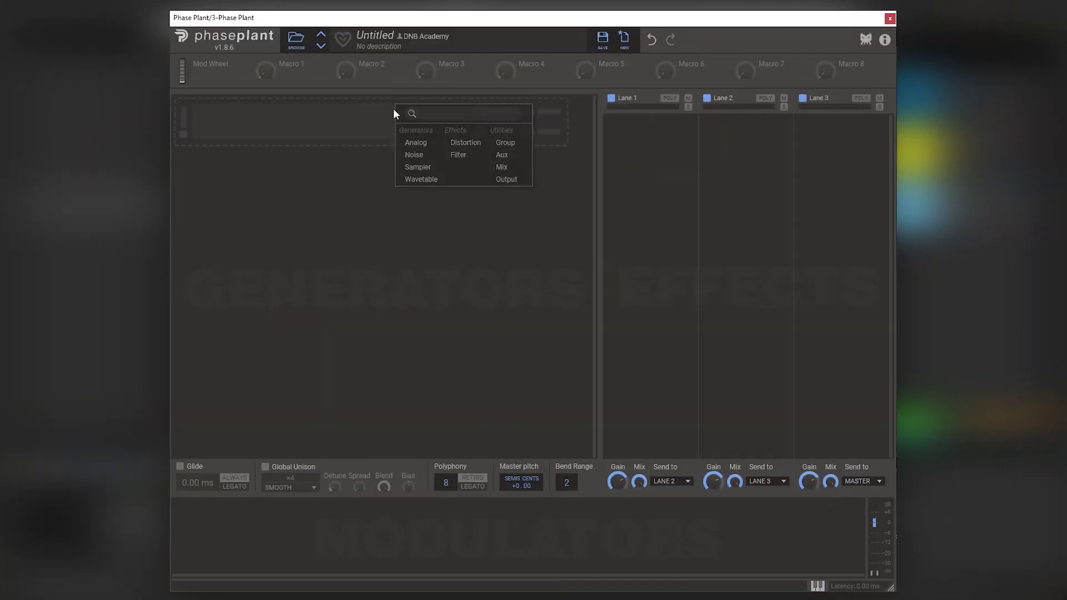
{"action": "left_click", "coordinate": [415, 142]}
{"action": "left_click", "coordinate": [504, 162]}
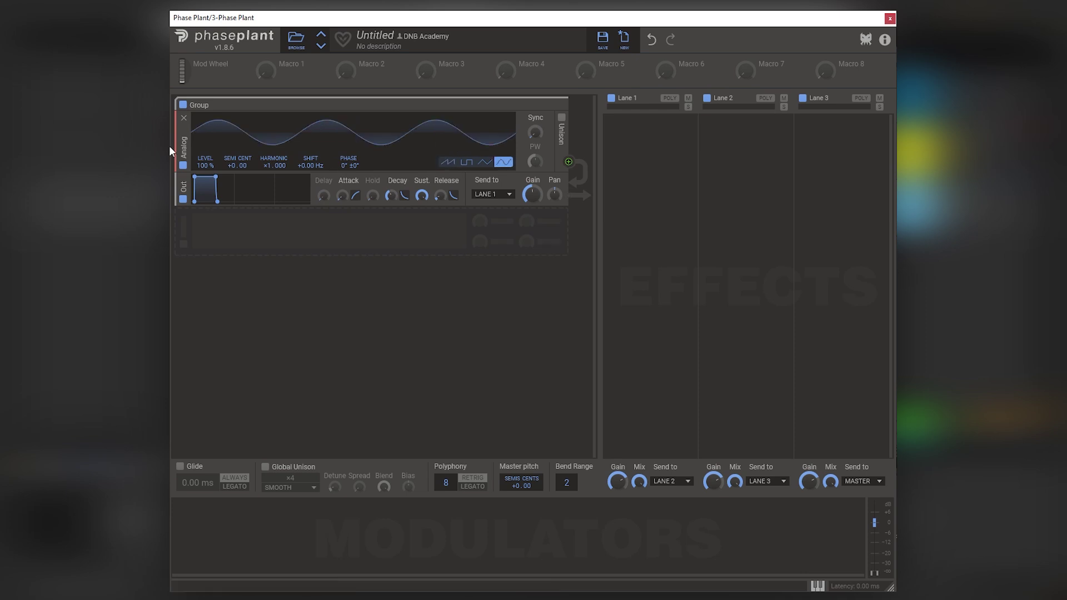
{"action": "left_click_drag", "start_coordinate": [185, 142], "coordinate": [234, 173], "text": "ctrl"}
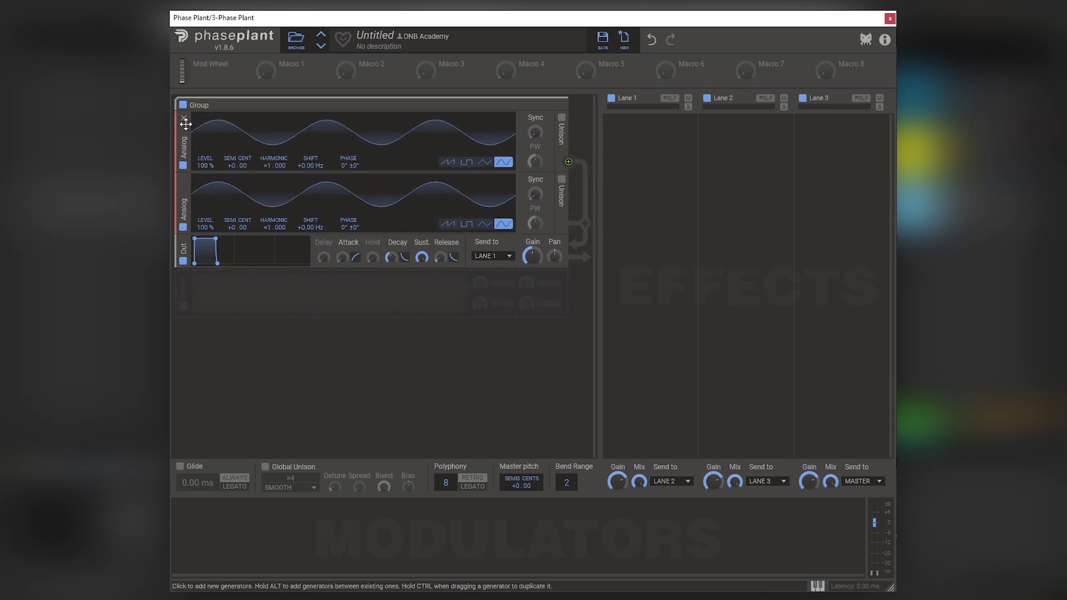
{"action": "left_click_drag", "start_coordinate": [186, 123], "coordinate": [182, 214]}
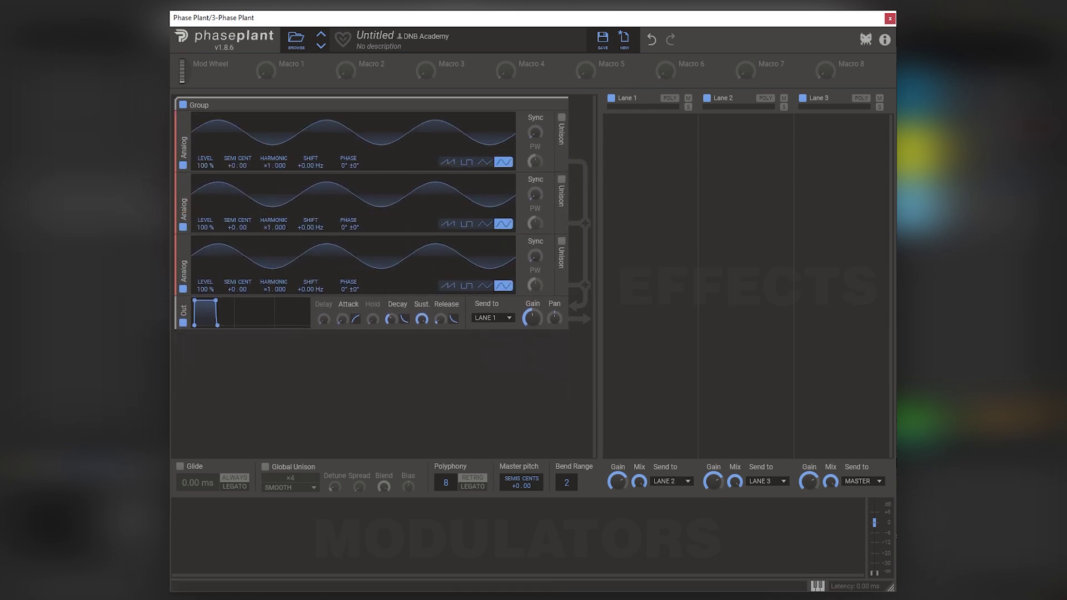
{"action": "left_click_drag", "start_coordinate": [184, 142], "coordinate": [175, 210], "text": "ctrl"}
{"action": "left_click_drag", "start_coordinate": [181, 167], "coordinate": [177, 216], "text": "ctrl"}
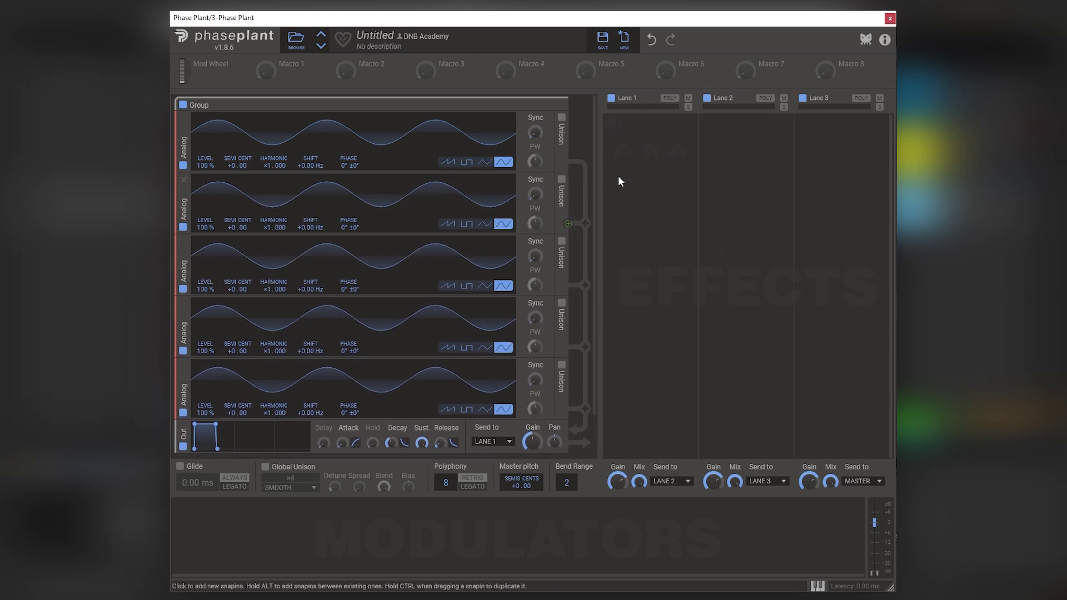
Add two Distortion effects of the Overdrive type to Lane 2 and raise the Drive on both.
{"action": "left_click", "coordinate": [738, 144]}
{"action": "left_click", "coordinate": [746, 260]}
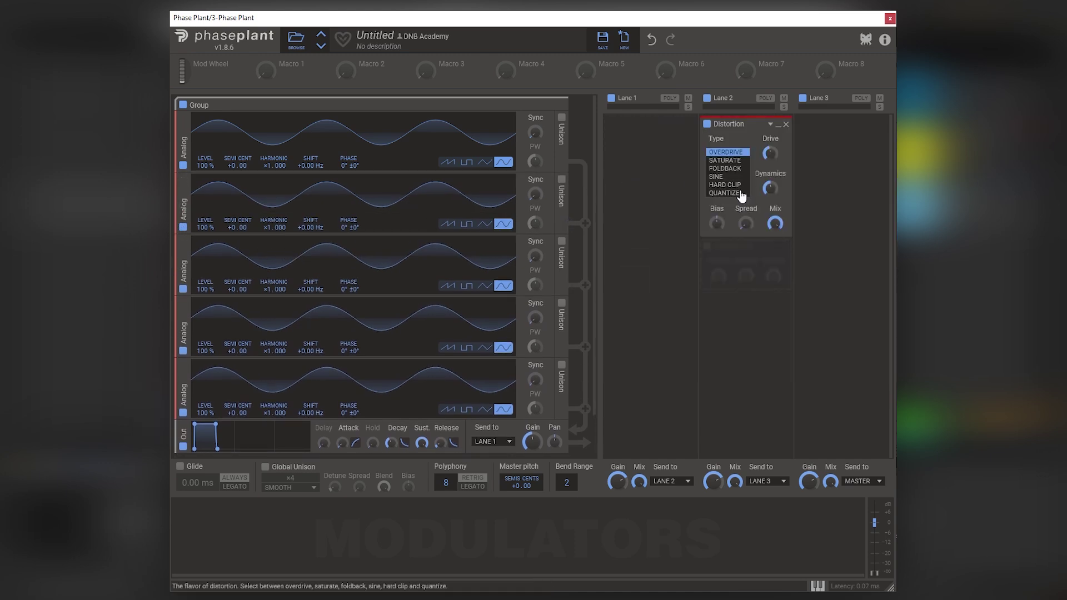
{"action": "left_click", "coordinate": [742, 249]}
{"action": "left_click", "coordinate": [728, 386]}
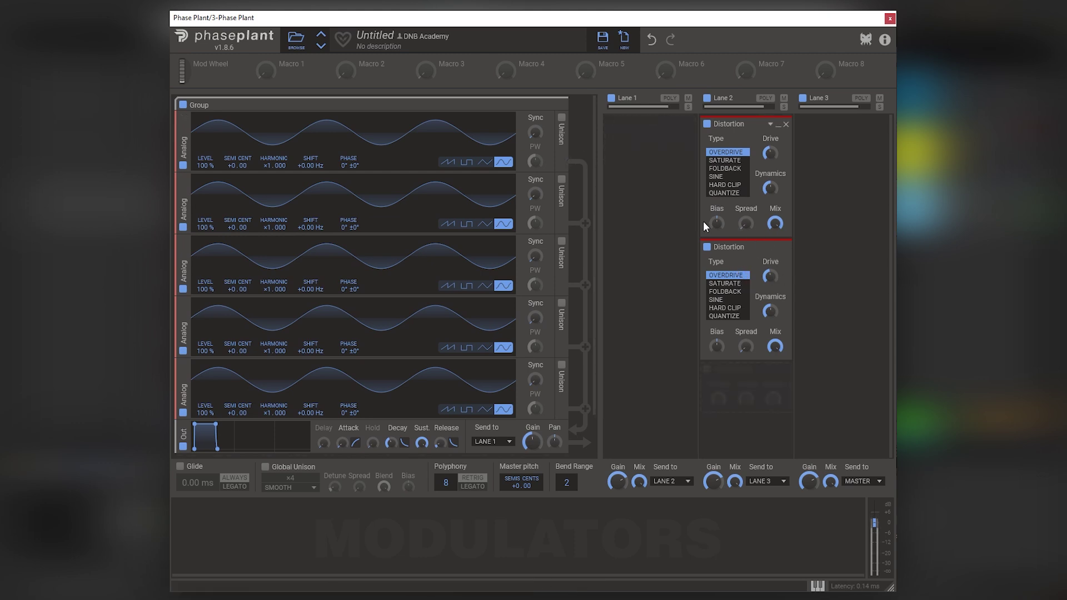
{"action": "mouse_move", "coordinate": [770, 276]}
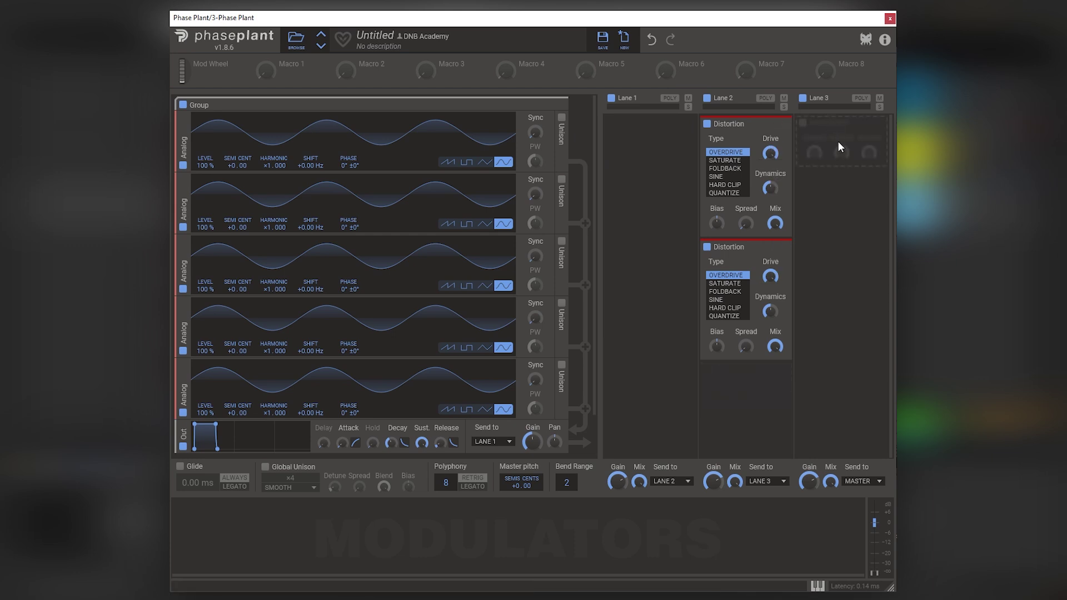
Add a Gain set to -5.10 dB and a Limiter below it in Lane 3.
{"action": "left_click", "coordinate": [838, 147]}
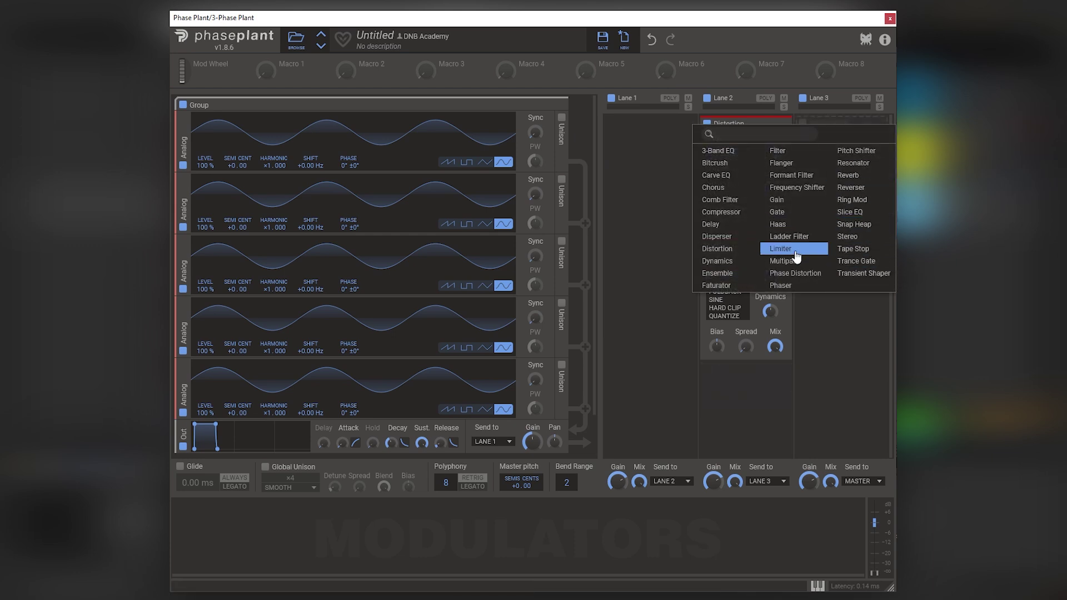
{"action": "left_click", "coordinate": [789, 200]}
{"action": "left_click", "coordinate": [850, 203]}
{"action": "left_click", "coordinate": [795, 325]}
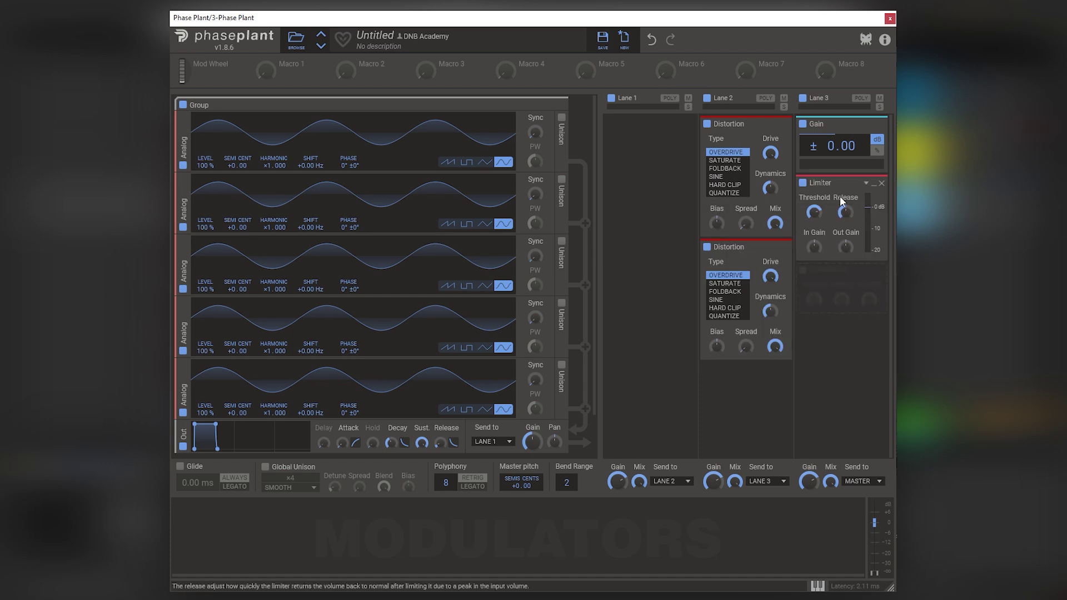
{"action": "left_click_drag", "start_coordinate": [841, 146], "coordinate": [841, 155]}
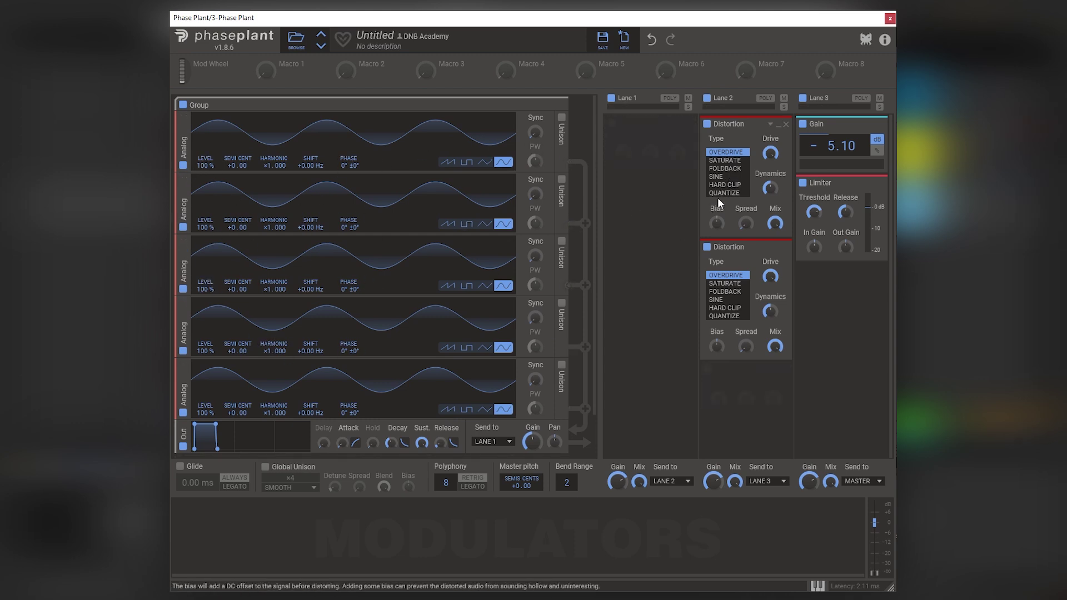
Set the first oscillator's level to 200 % and disable the third, fourth and fifth oscillators.
{"action": "left_click_drag", "start_coordinate": [205, 165], "coordinate": [205, 139]}
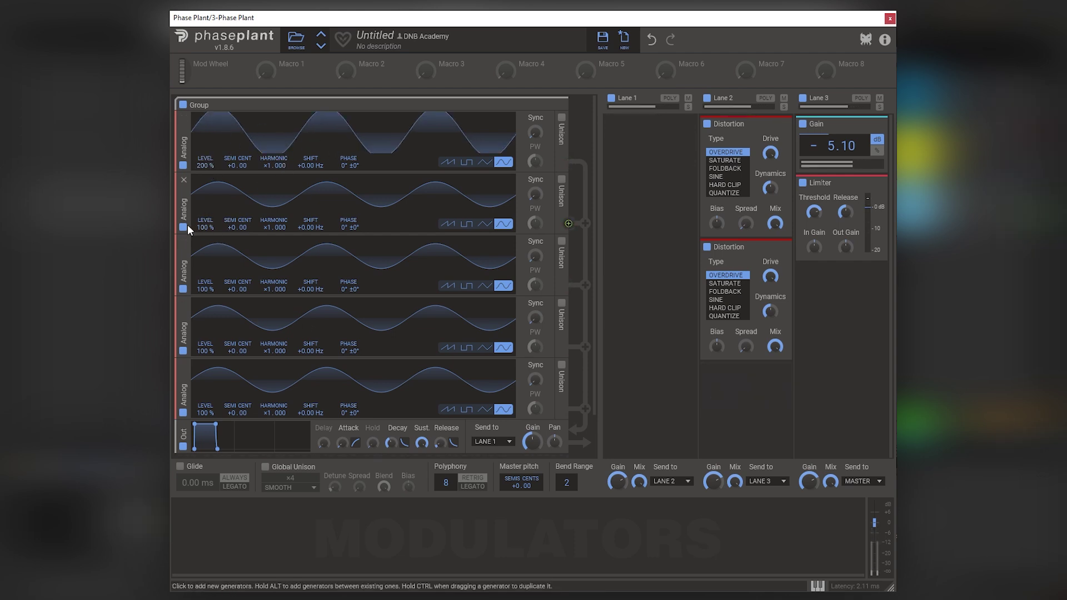
{"action": "left_click", "coordinate": [183, 289]}
{"action": "left_click", "coordinate": [183, 351]}
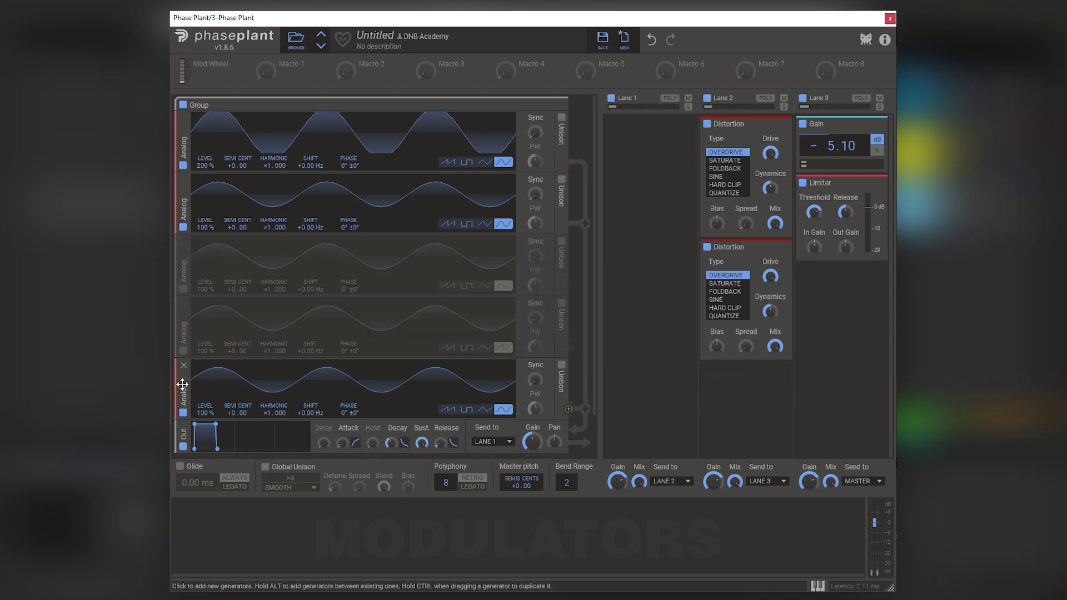
{"action": "left_click", "coordinate": [183, 412]}
Switch the second oscillator to a saw wave with a harmonic of 6 and a level of about 195 %.
{"action": "left_click", "coordinate": [447, 224]}
{"action": "left_click_drag", "start_coordinate": [273, 223], "coordinate": [273, 190]}
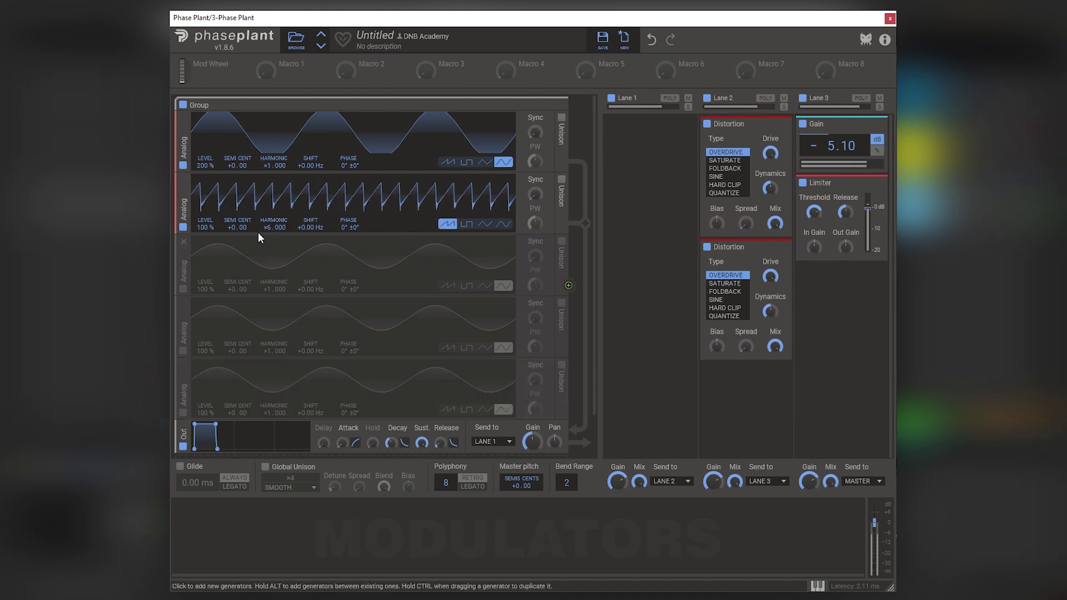
{"action": "left_click_drag", "start_coordinate": [206, 225], "coordinate": [207, 211]}
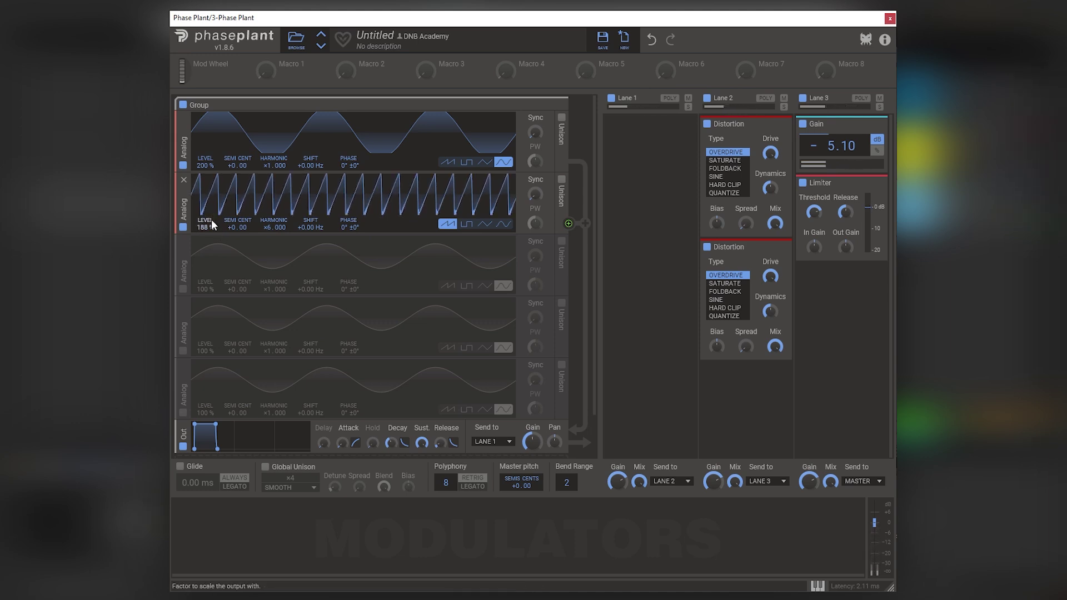
{"action": "left_click_drag", "start_coordinate": [206, 226], "coordinate": [206, 221]}
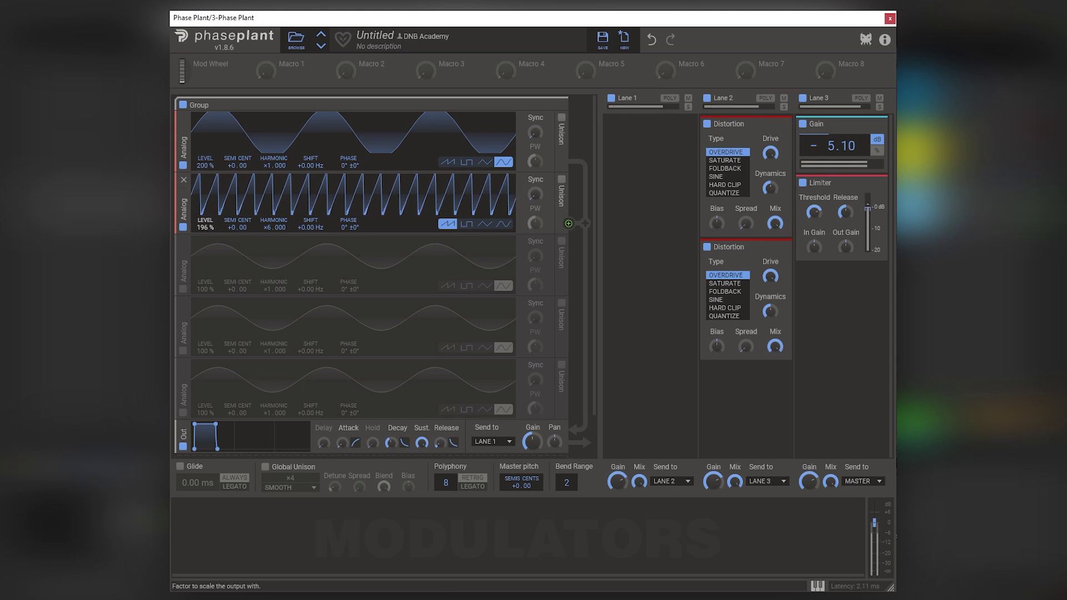
Add an LFO modulator with a synced rate of 1/4 and make it unipolar.
{"action": "left_click", "coordinate": [209, 537]}
{"action": "left_click", "coordinate": [225, 561]}
{"action": "left_click", "coordinate": [225, 562]}
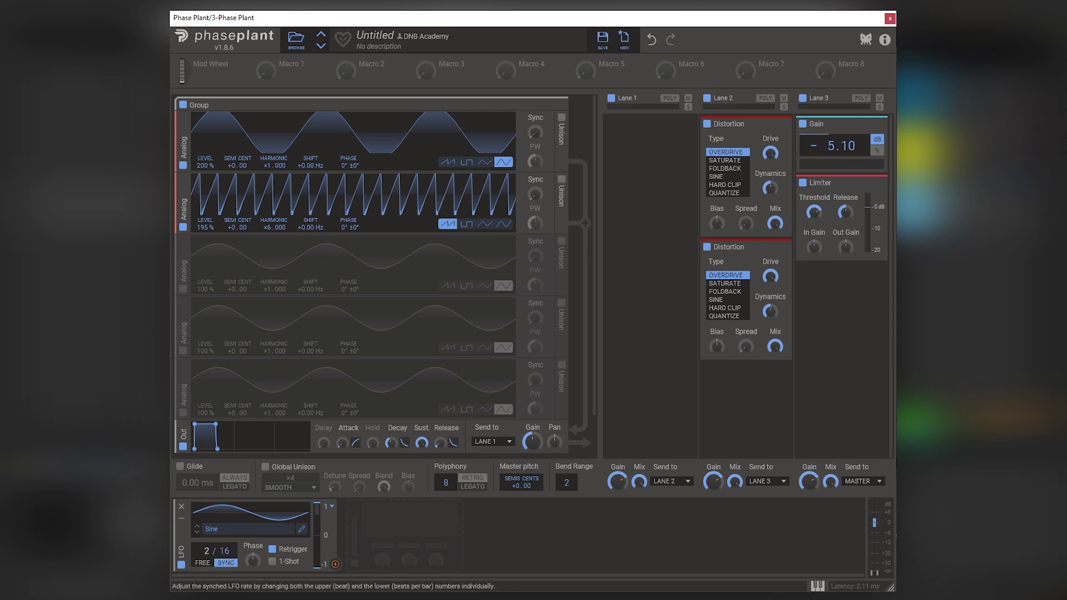
{"action": "left_click", "coordinate": [332, 507]}
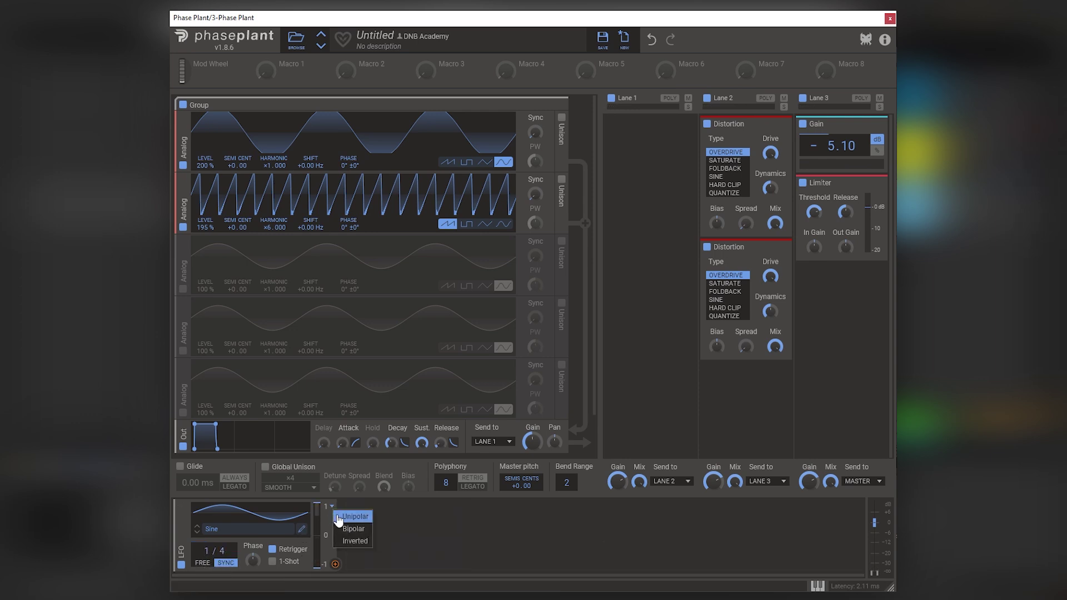
{"action": "left_click", "coordinate": [340, 516]}
Shape the LFO into a smooth curve falling from 100 % to 0 % and assign it to the saw oscillator's level.
{"action": "left_click", "coordinate": [302, 529]}
{"action": "right_click", "coordinate": [447, 231]}
{"action": "left_click_drag", "start_coordinate": [423, 268], "coordinate": [345, 400]}
{"action": "left_click_drag", "start_coordinate": [448, 231], "coordinate": [340, 217]}
{"action": "left_click_drag", "start_coordinate": [409, 298], "coordinate": [468, 238]}
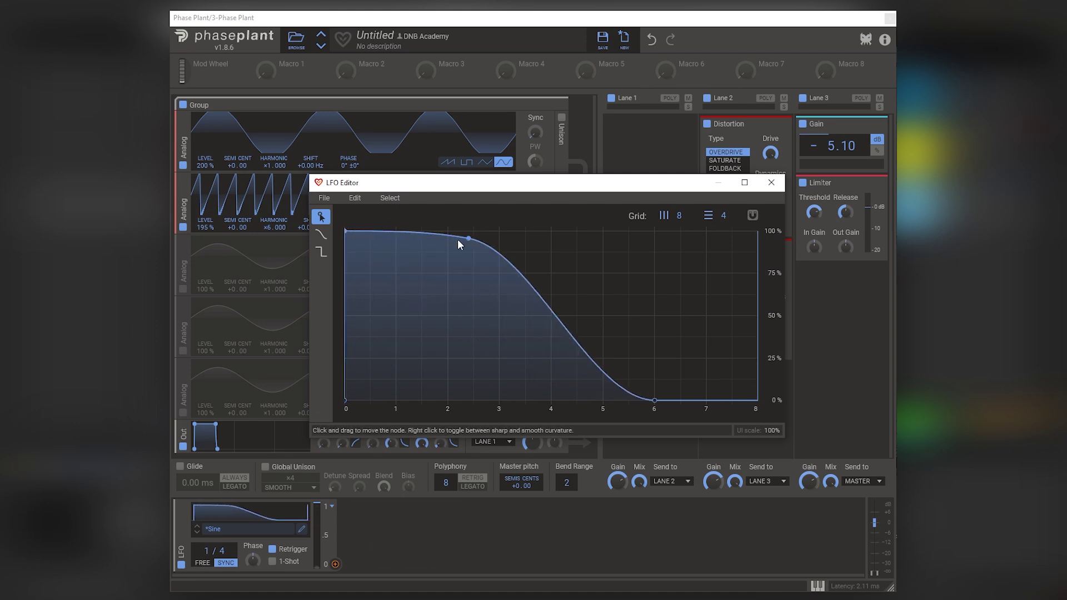
{"action": "left_click_drag", "start_coordinate": [346, 231], "coordinate": [381, 231]}
{"action": "left_click_drag", "start_coordinate": [655, 400], "coordinate": [669, 400]}
{"action": "left_click", "coordinate": [771, 183]}
{"action": "left_click_drag", "start_coordinate": [335, 565], "coordinate": [204, 232]}
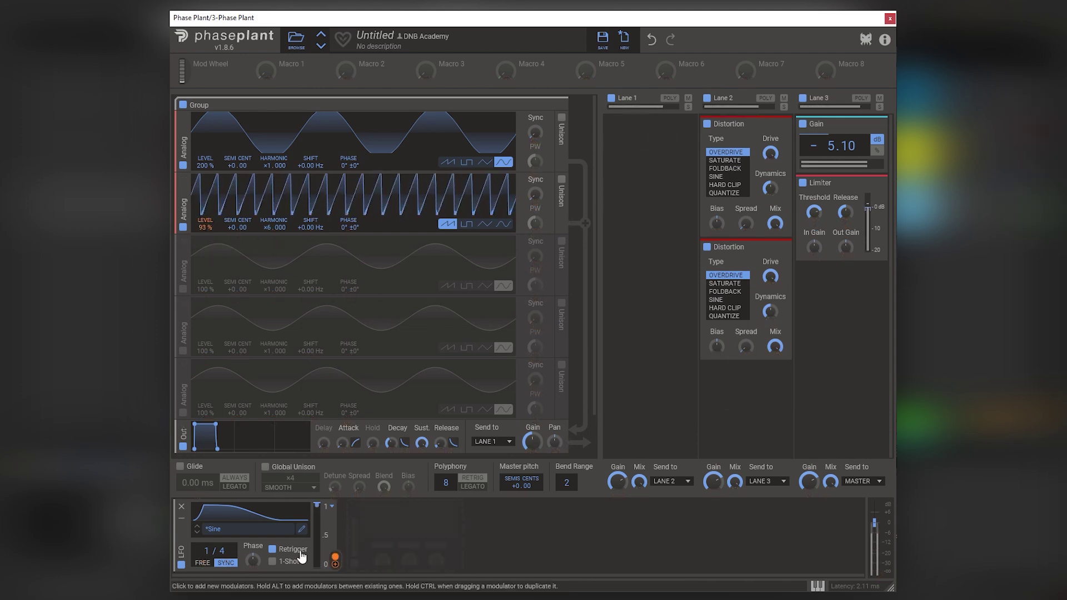
Set the LFO to 1-Shot while steepening its falling curve, and set the saw oscillator's base level to 0 %.
{"action": "left_click", "coordinate": [302, 528]}
{"action": "left_click_drag", "start_coordinate": [463, 264], "coordinate": [491, 248]}
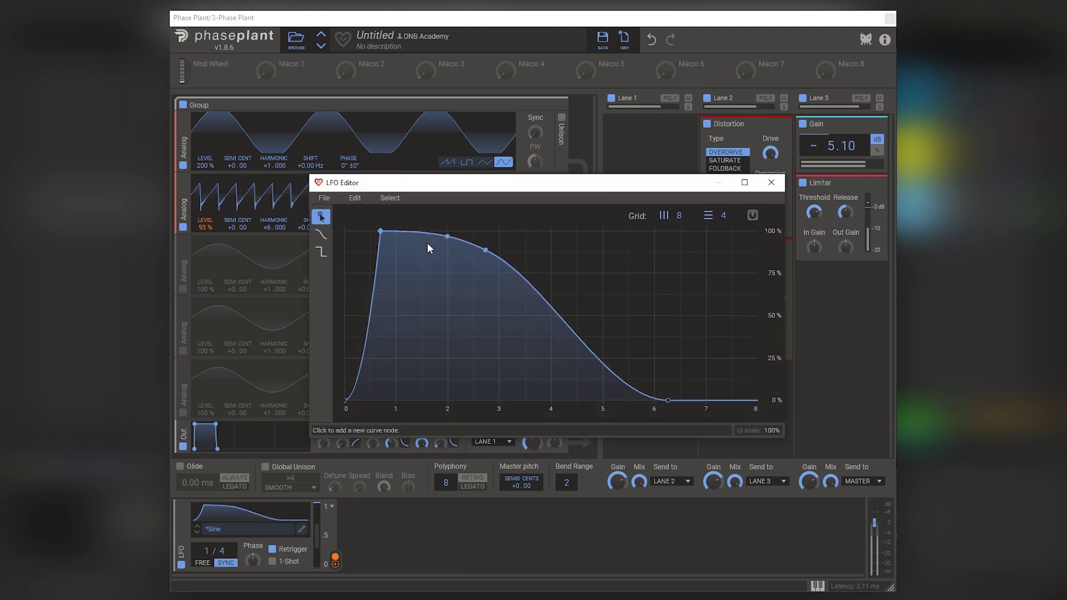
{"action": "left_click", "coordinate": [283, 562]}
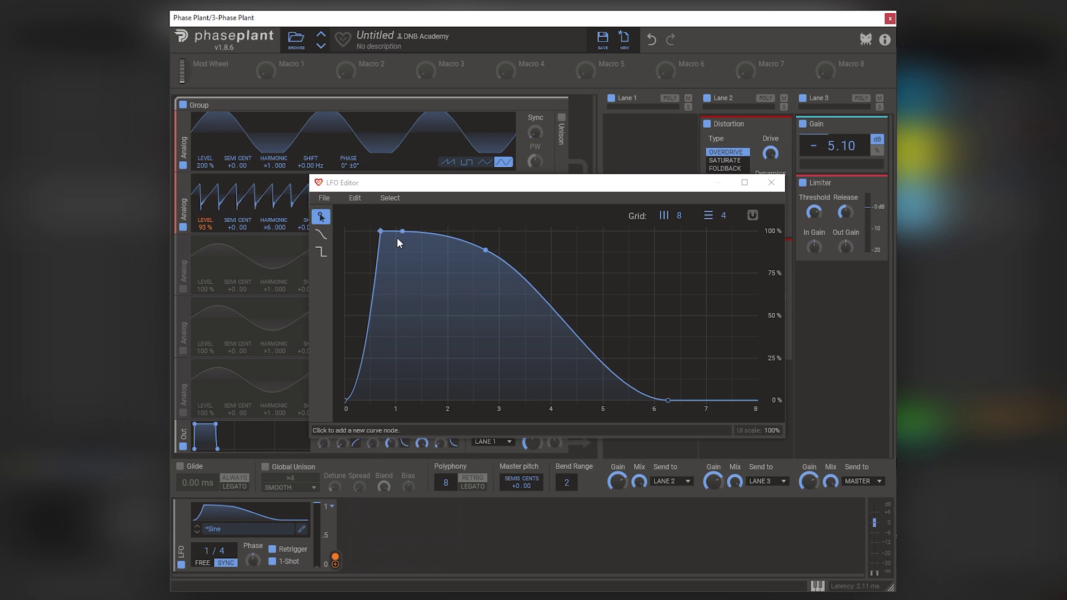
{"action": "left_click_drag", "start_coordinate": [485, 250], "coordinate": [419, 285]}
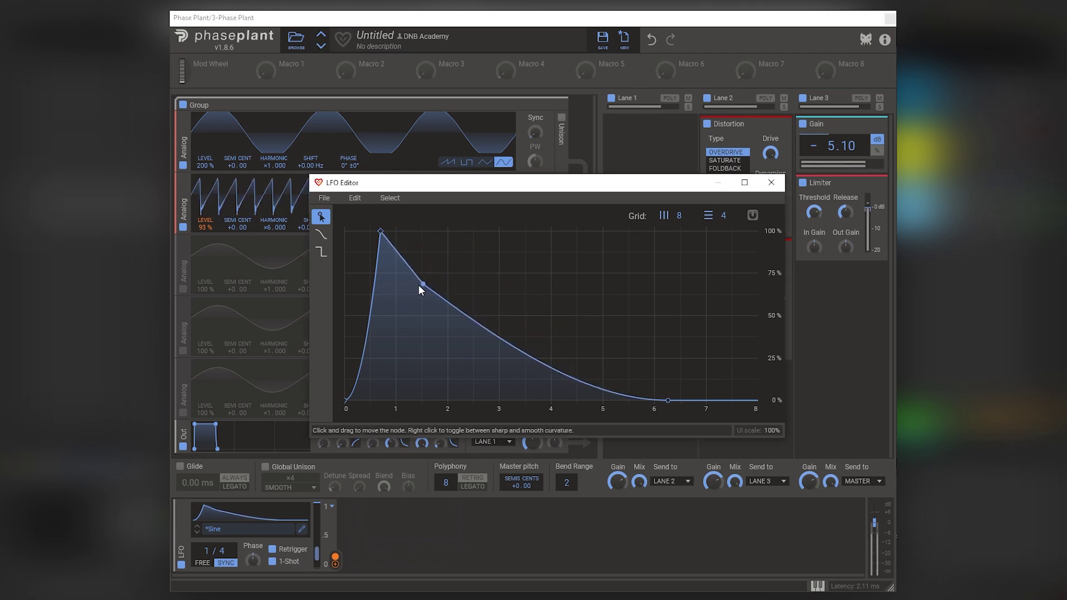
{"action": "left_click_drag", "start_coordinate": [205, 224], "coordinate": [205, 224]}
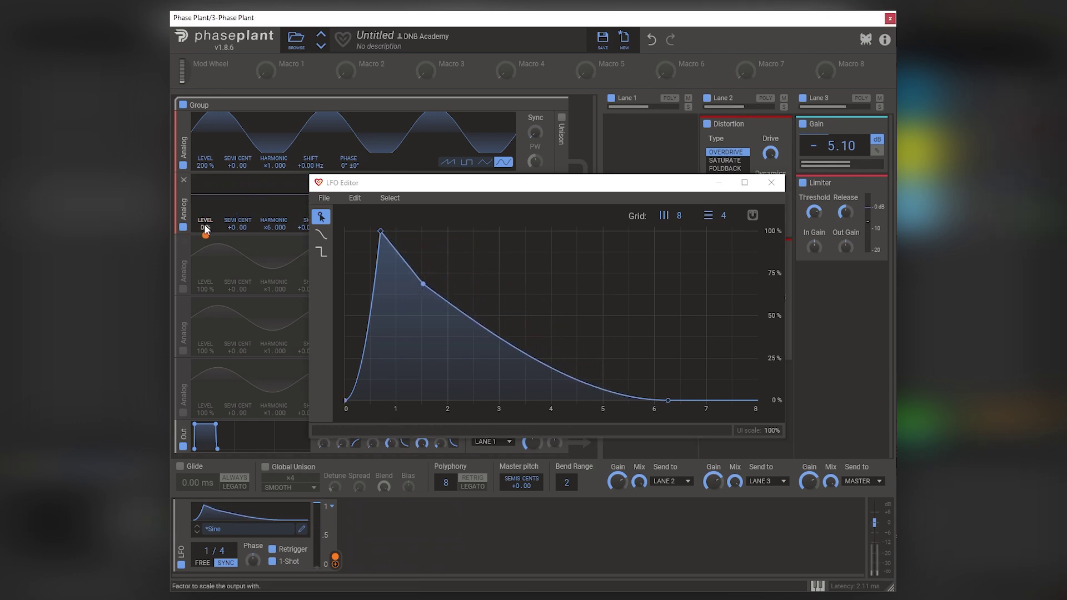
Reshape the LFO curve to stay near 100 % until about position 4.2 and fall smoothly to 0 % at position 8.
{"action": "left_click_drag", "start_coordinate": [421, 285], "coordinate": [482, 203]}
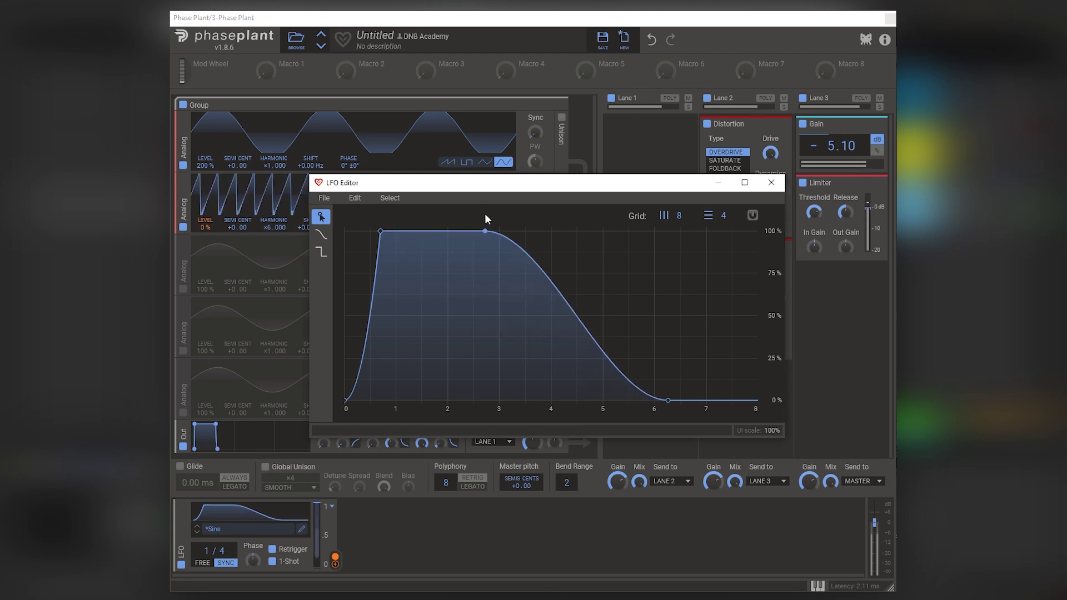
{"action": "left_click_drag", "start_coordinate": [669, 400], "coordinate": [793, 401]}
{"action": "left_click_drag", "start_coordinate": [486, 232], "coordinate": [600, 231]}
{"action": "mouse_move", "coordinate": [733, 391]}
{"action": "left_mouse_down"}
{"action": "mouse_move", "coordinate": [717, 370]}
{"action": "mouse_move", "coordinate": [727, 344]}
{"action": "mouse_move", "coordinate": [730, 378]}
{"action": "left_mouse_up"}
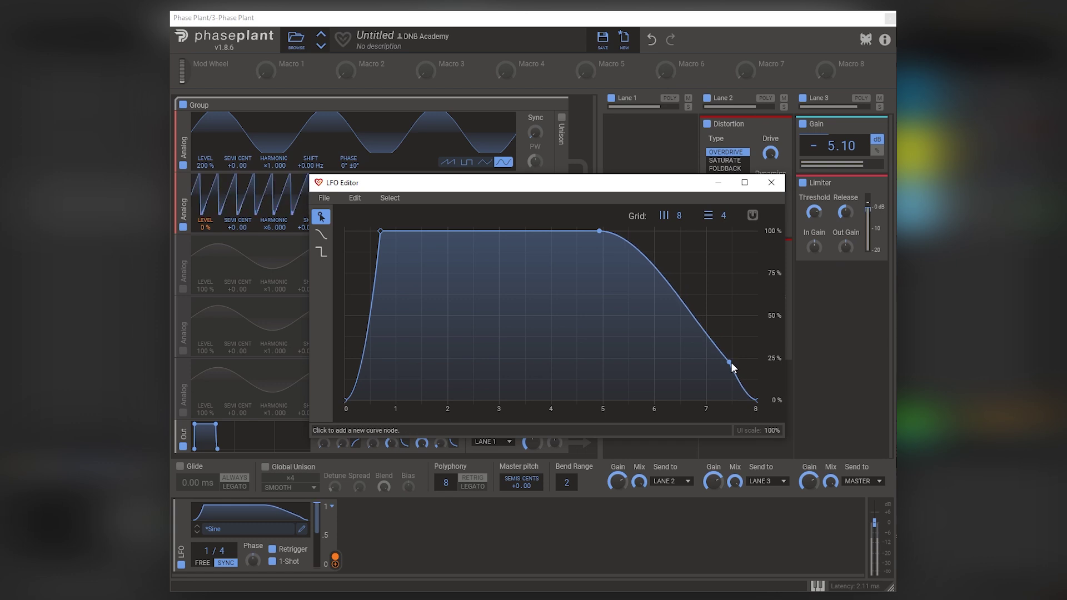
{"action": "left_click_drag", "start_coordinate": [600, 232], "coordinate": [565, 240]}
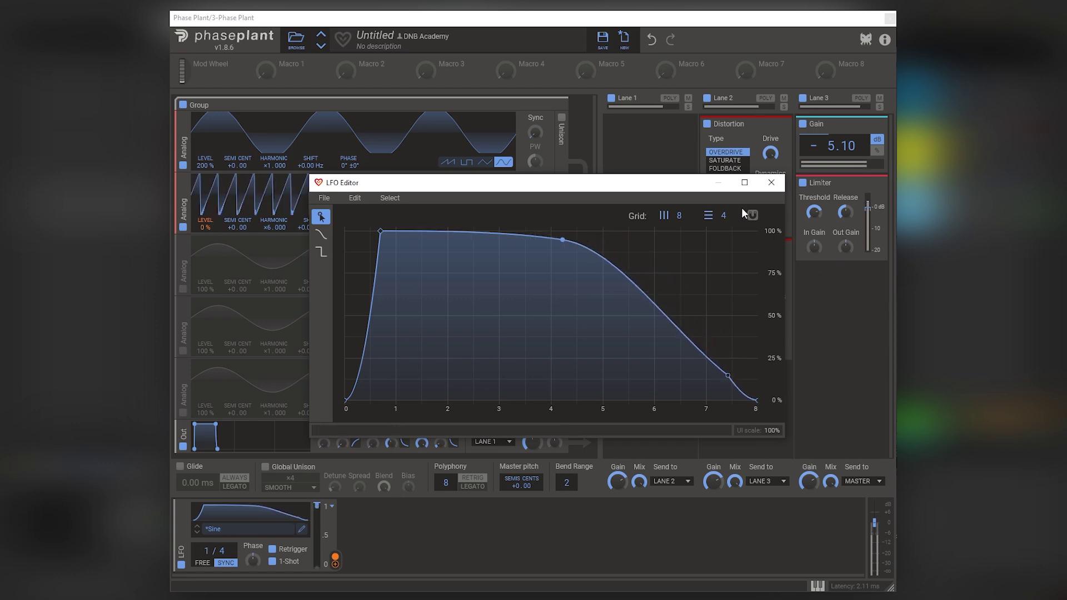
{"action": "left_click", "coordinate": [771, 182]}
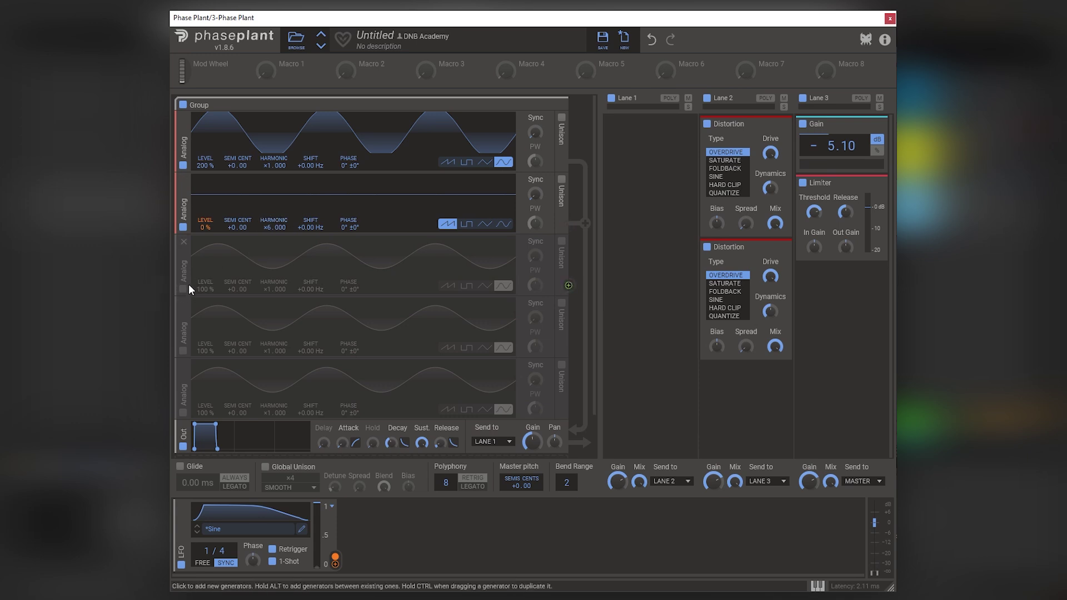
Duplicate the saw oscillator directly below itself with a harmonic of 12, and remove the remaining disabled oscillators.
{"action": "left_click_drag", "start_coordinate": [186, 202], "coordinate": [200, 307], "text": "ctrl"}
{"action": "scroll", "coordinate": [200, 307], "scroll_direction": "down", "scroll_amount": 2}
{"action": "left_click", "coordinate": [184, 194]}
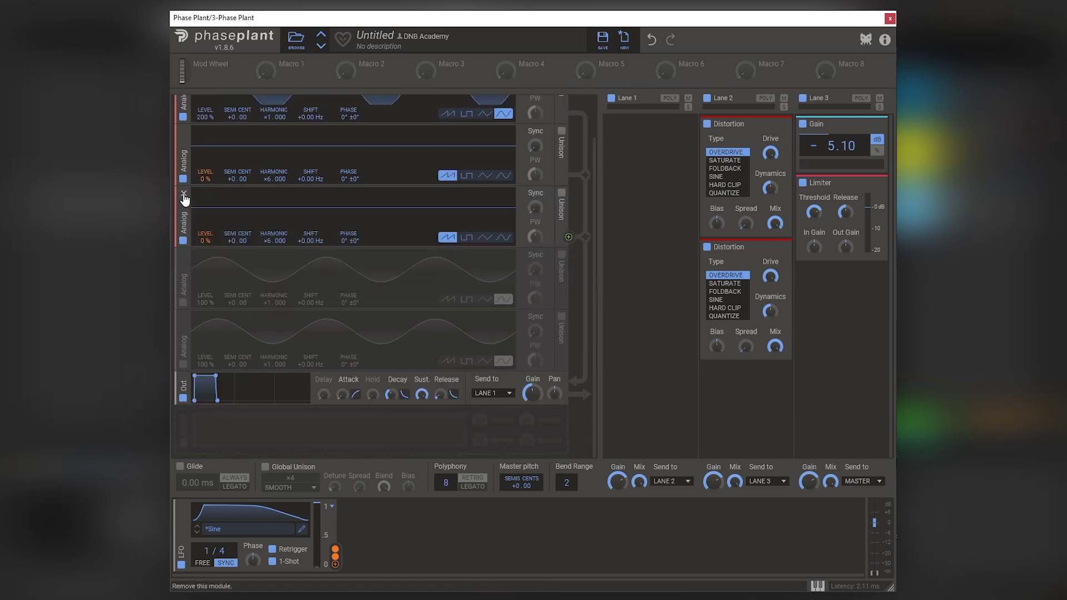
{"action": "left_click", "coordinate": [184, 193]}
{"action": "left_click", "coordinate": [183, 241]}
{"action": "left_click", "coordinate": [184, 242]}
{"action": "left_click_drag", "start_coordinate": [180, 217], "coordinate": [201, 218]}
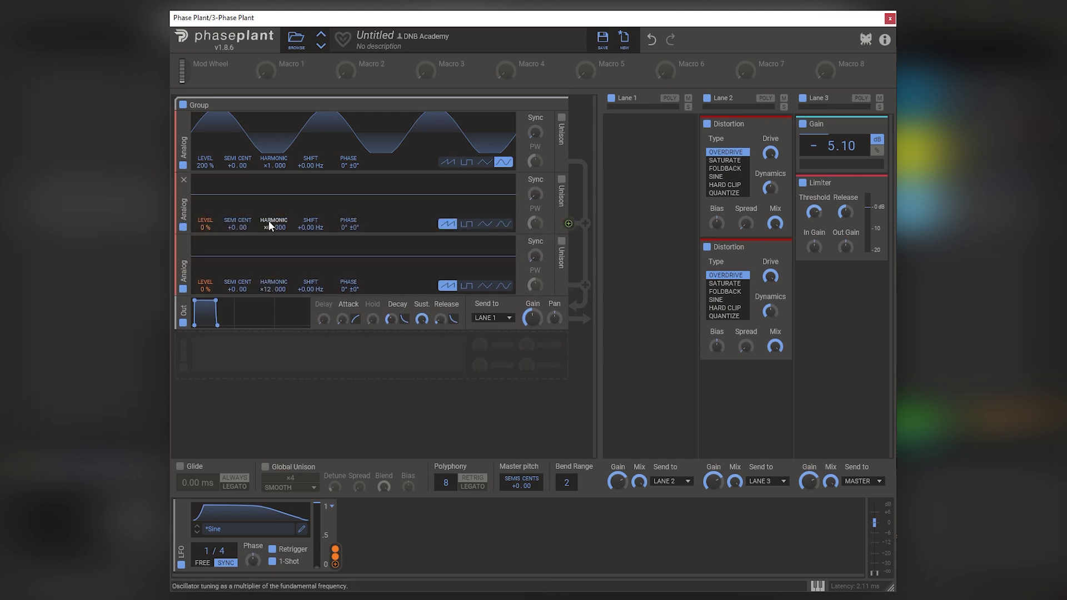
Reduce the LFO modulation amount on both saw oscillators' levels, and set the sine oscillator's level to 167 %.
{"action": "left_click_drag", "start_coordinate": [335, 557], "coordinate": [207, 295]}
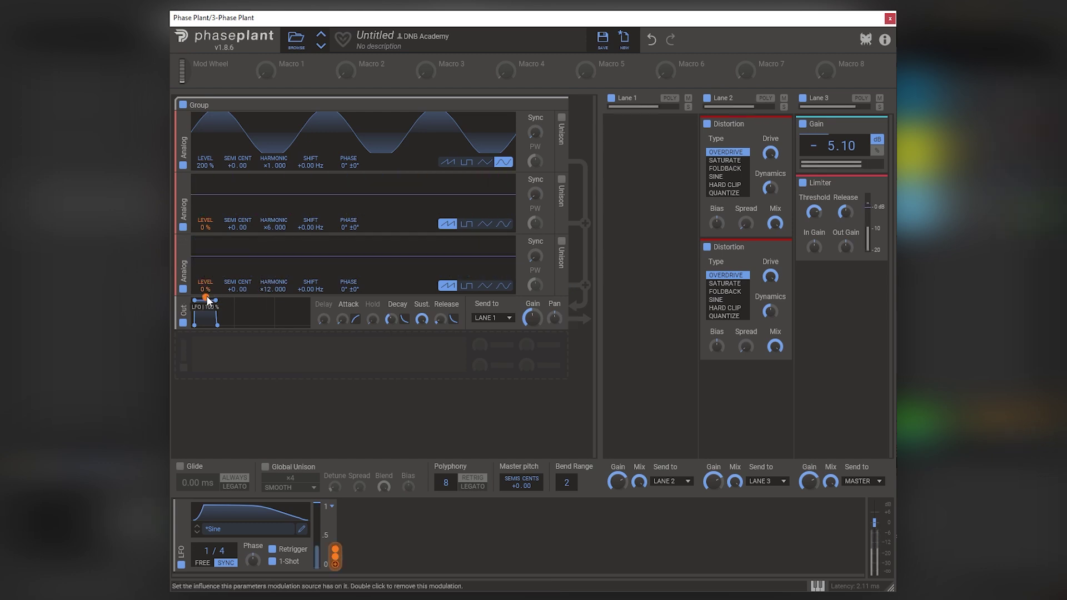
{"action": "double_click", "coordinate": [208, 290]}
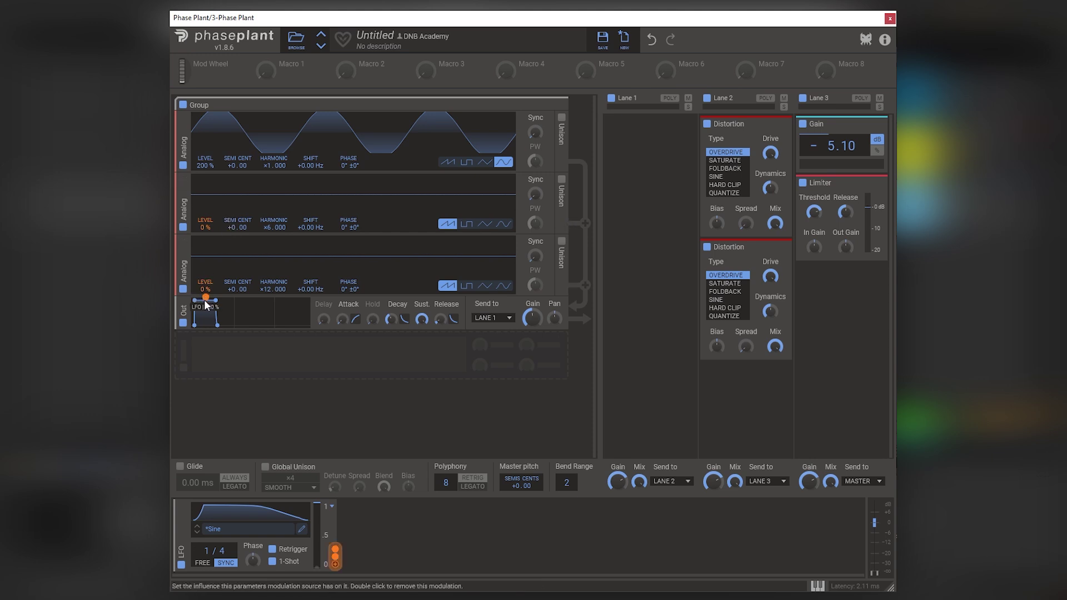
{"action": "left_click_drag", "start_coordinate": [205, 298], "coordinate": [205, 332]}
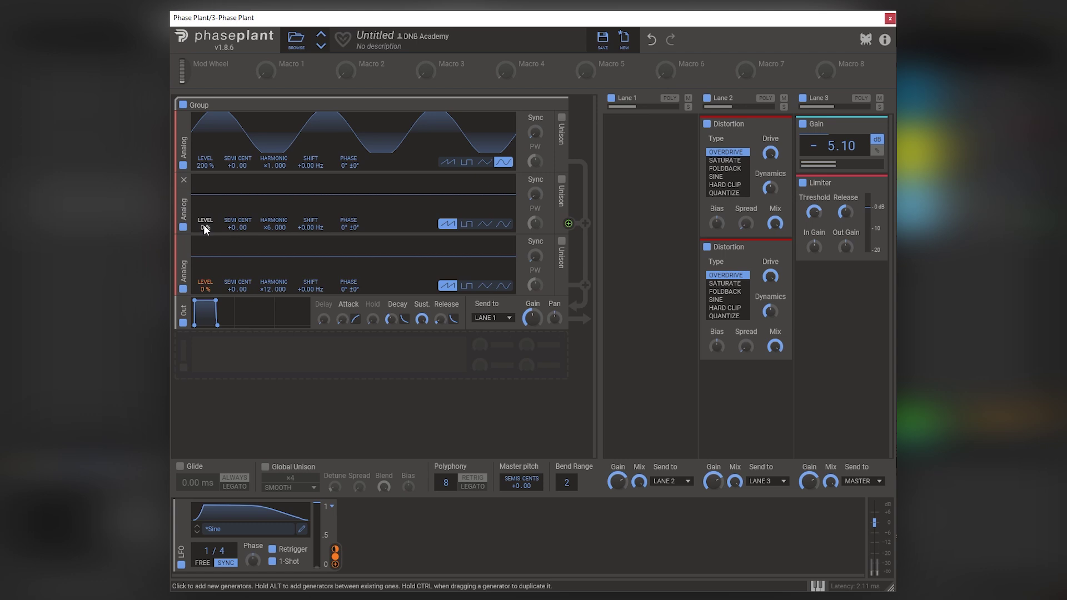
{"action": "left_click_drag", "start_coordinate": [205, 236], "coordinate": [205, 246]}
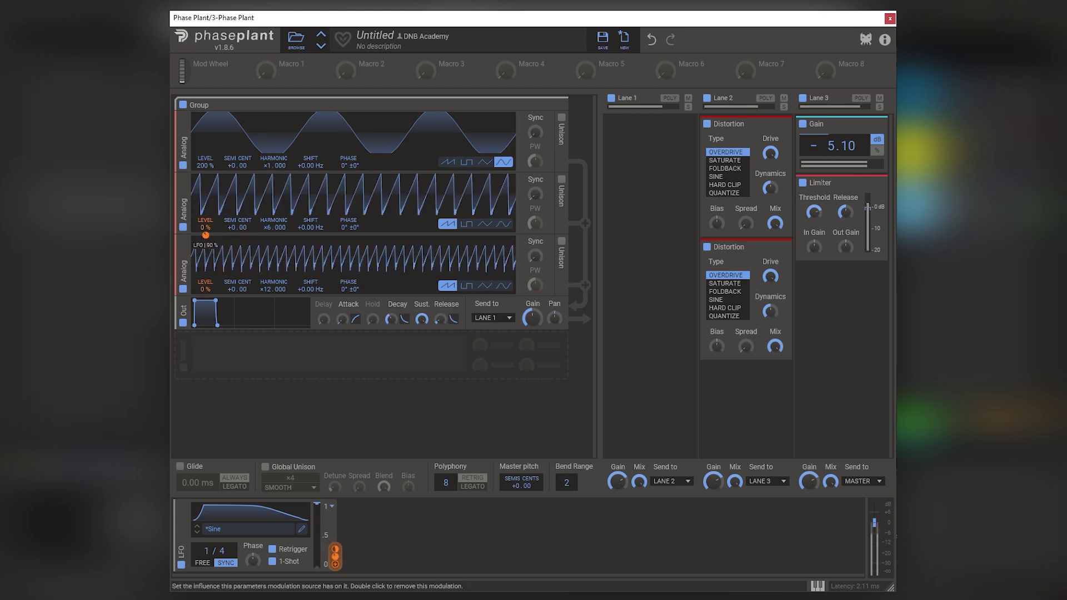
{"action": "left_click_drag", "start_coordinate": [203, 163], "coordinate": [204, 171]}
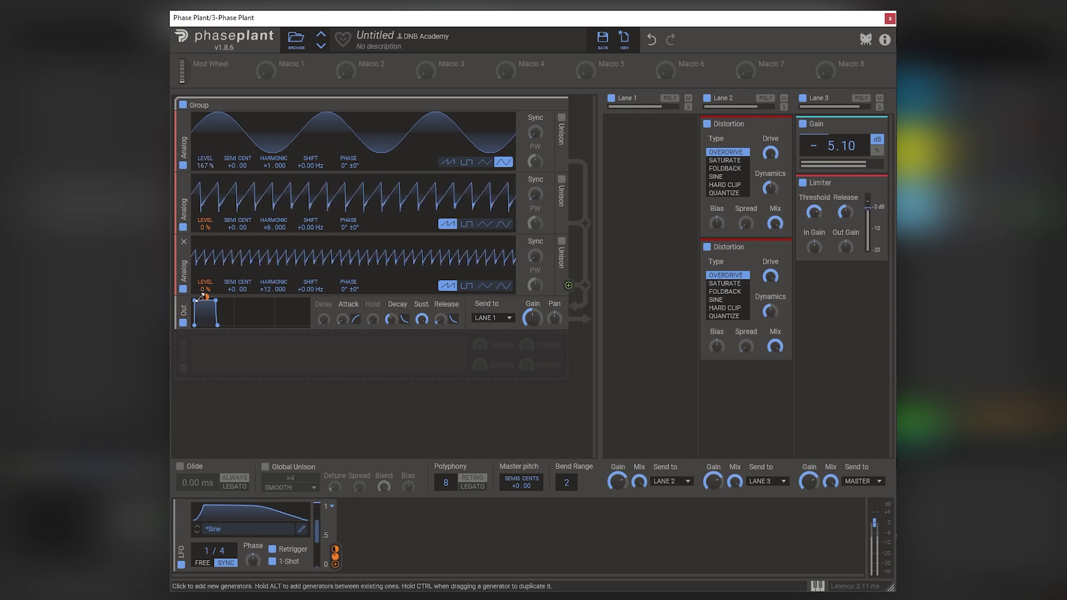
{"action": "left_click_drag", "start_coordinate": [206, 297], "coordinate": [206, 301]}
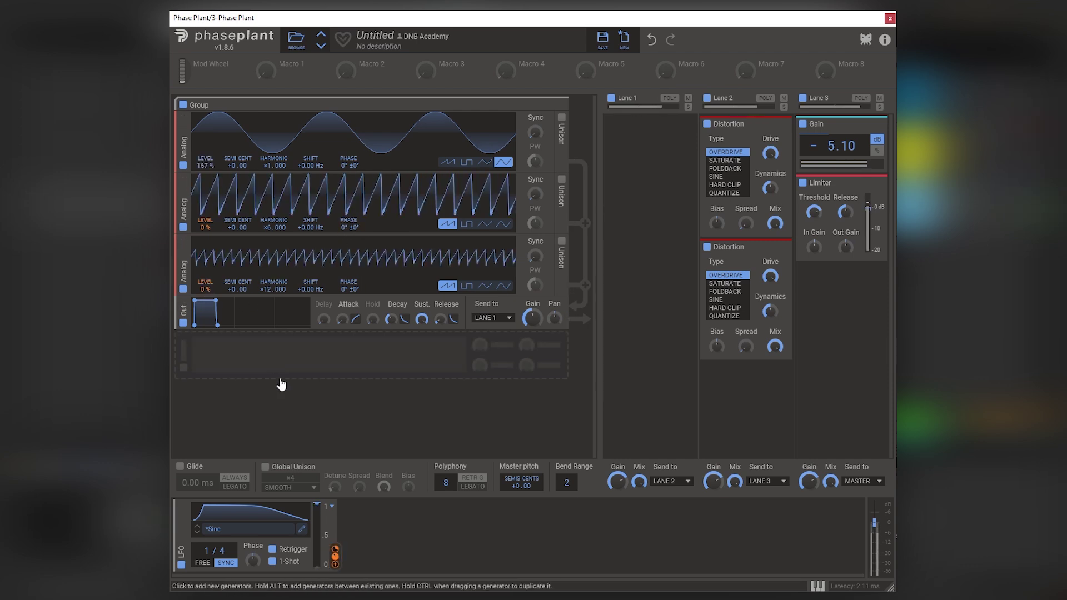
Add a Noise generator and move it to the top of the group, above the sine oscillator.
{"action": "left_click", "coordinate": [295, 336]}
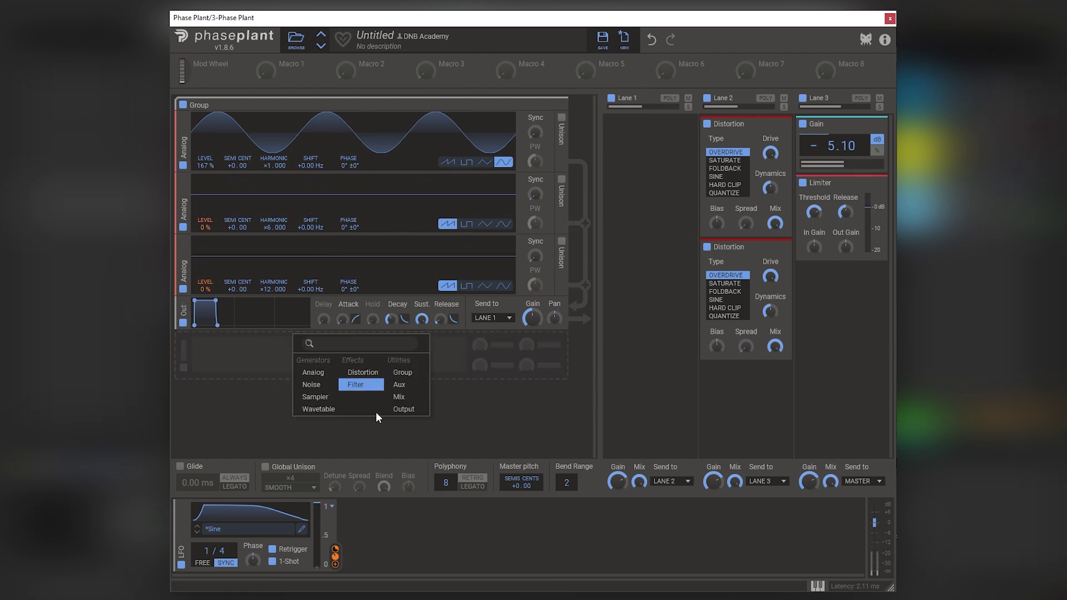
{"action": "left_click", "coordinate": [313, 384]}
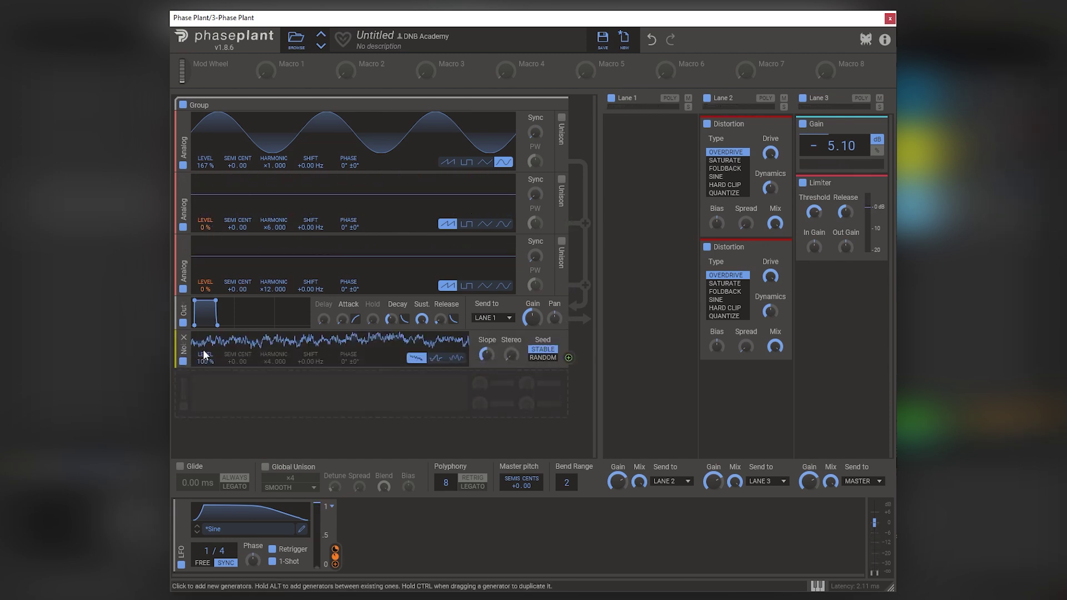
{"action": "left_click_drag", "start_coordinate": [177, 354], "coordinate": [179, 128]}
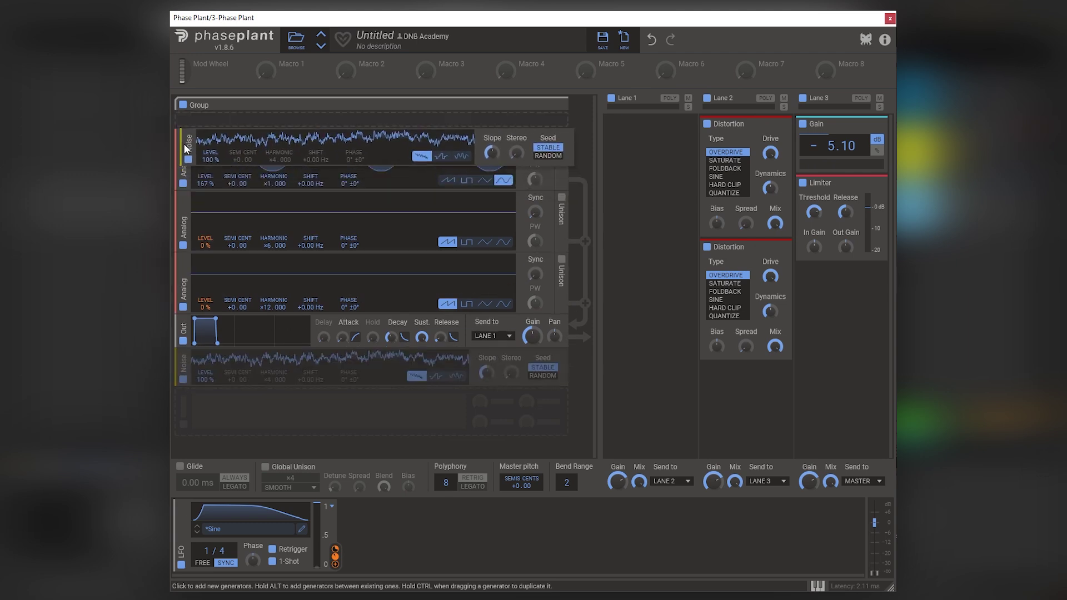
Add a high-pass Filter with a high cutoff directly below the noise generator, and set the noise level to 69 %.
{"action": "left_click", "coordinate": [219, 400]}
{"action": "left_click", "coordinate": [287, 444]}
{"action": "left_click_drag", "start_coordinate": [189, 396], "coordinate": [187, 178]}
{"action": "left_click", "coordinate": [395, 181]}
{"action": "left_click_drag", "start_coordinate": [475, 175], "coordinate": [475, 167]}
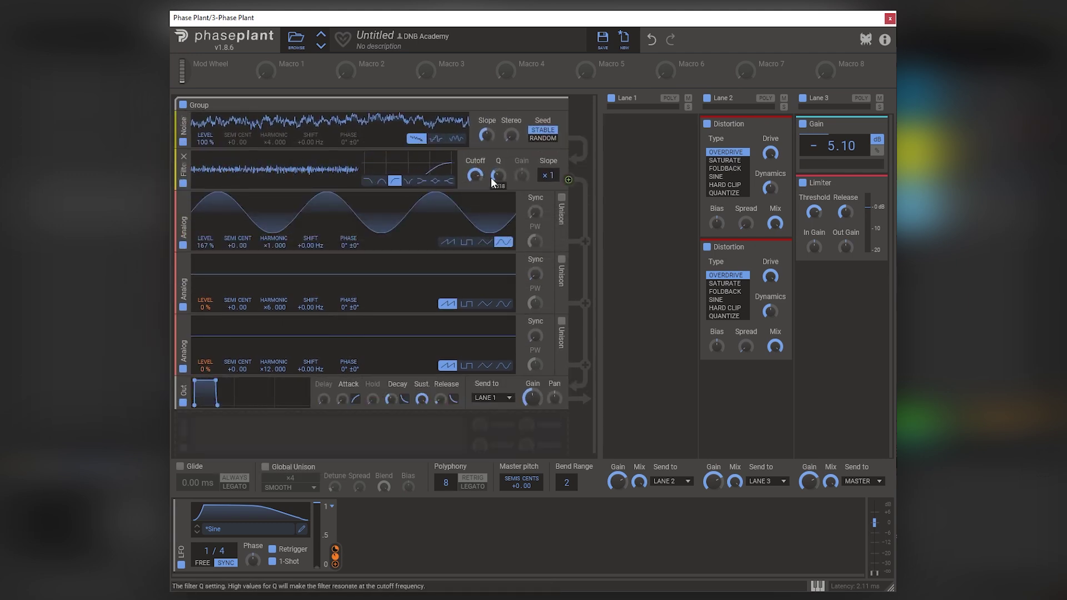
{"action": "left_click_drag", "start_coordinate": [204, 140], "coordinate": [205, 155]}
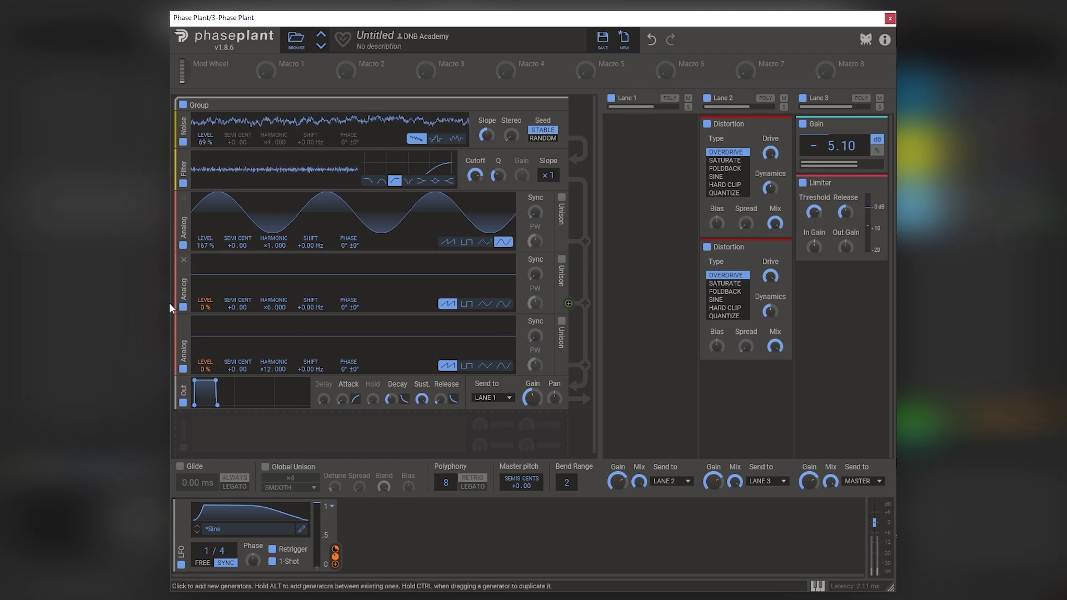
Flatten the LFO curve so it falls gently through about 88 % at position 4 to about 30 % near position 8.
{"action": "left_click", "coordinate": [302, 530]}
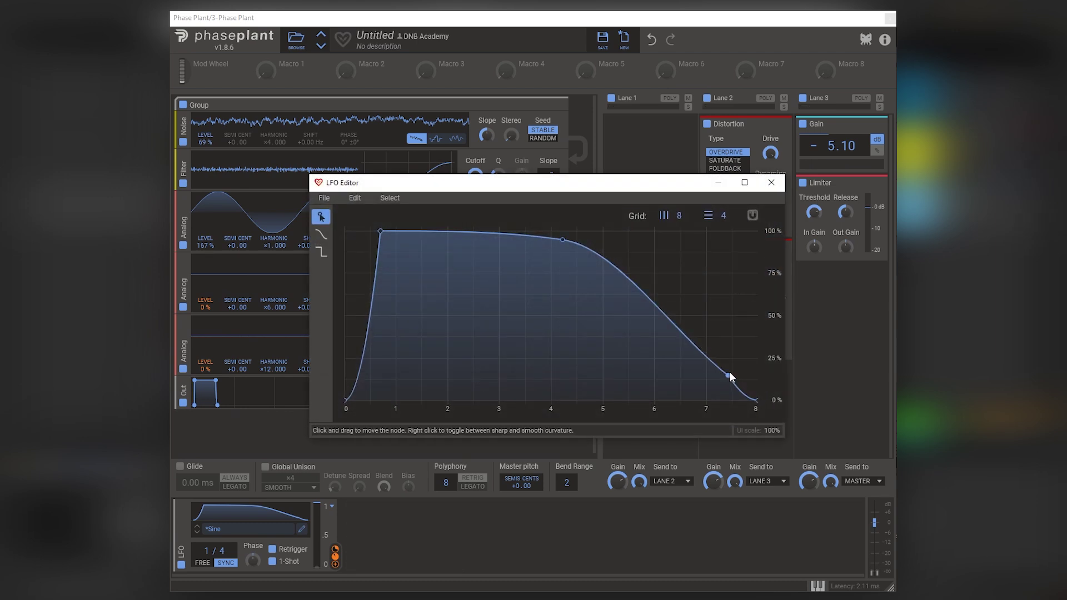
{"action": "left_click_drag", "start_coordinate": [729, 376], "coordinate": [758, 341]}
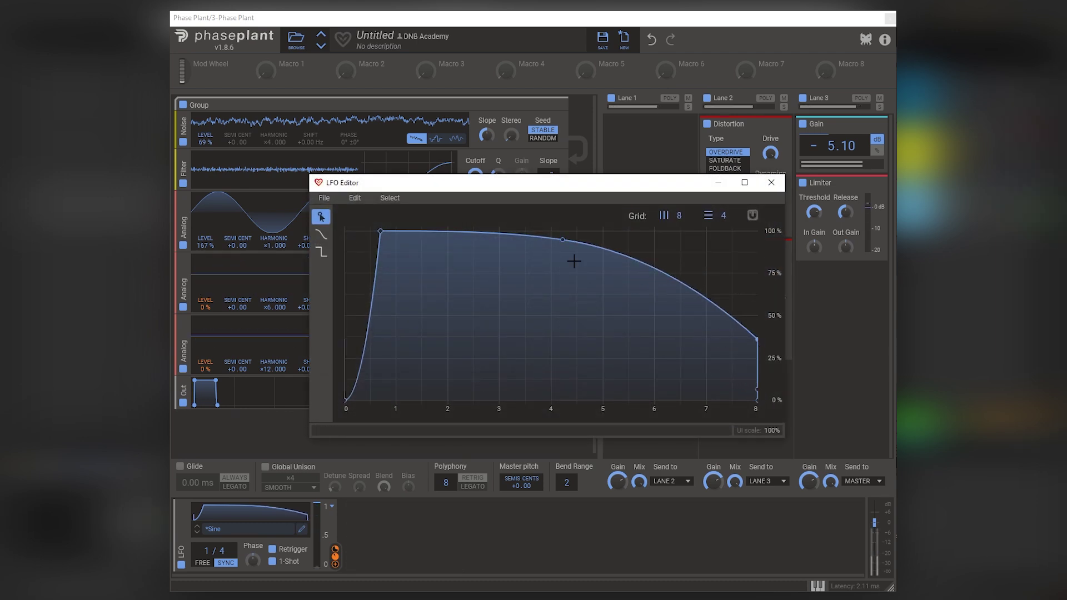
{"action": "mouse_move", "coordinate": [563, 240]}
{"action": "left_mouse_down"}
{"action": "mouse_move", "coordinate": [562, 261]}
{"action": "mouse_move", "coordinate": [549, 253]}
{"action": "left_mouse_up"}
{"action": "left_click_drag", "start_coordinate": [754, 331], "coordinate": [750, 349]}
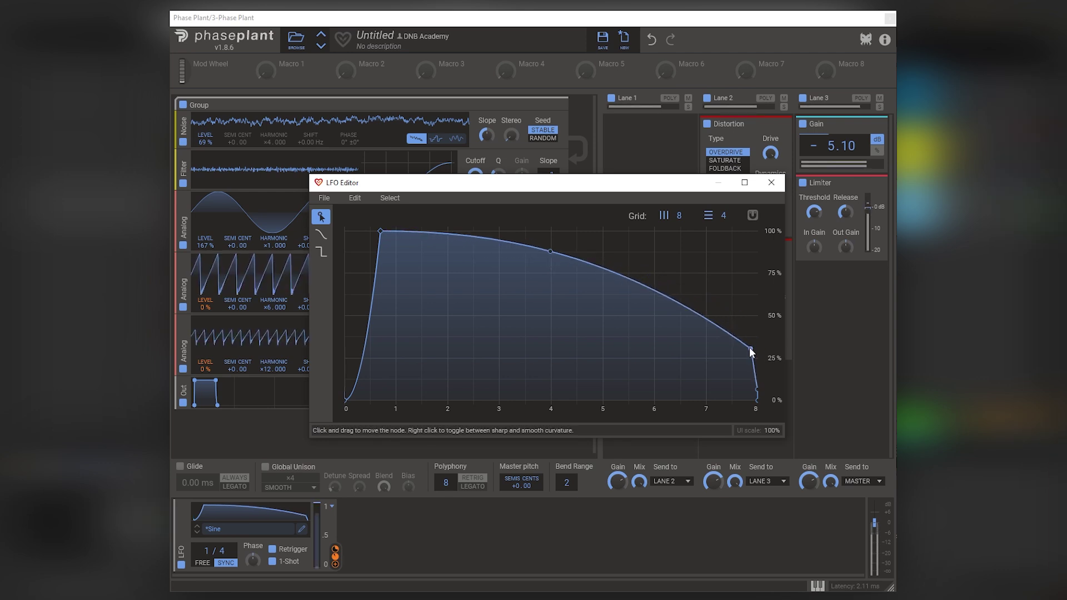
{"action": "left_click", "coordinate": [772, 182]}
Duplicate a saw oscillator, set the copy's harmonic to 24 and reduce its LFO level modulation to 14 %.
{"action": "mouse_move", "coordinate": [206, 315]}
{"action": "left_mouse_down"}
{"action": "mouse_move", "coordinate": [206, 305]}
{"action": "mouse_move", "coordinate": [206, 377]}
{"action": "mouse_move", "coordinate": [191, 326]}
{"action": "left_mouse_up"}
{"action": "scroll", "coordinate": [205, 312], "scroll_direction": "down", "scroll_amount": 2}
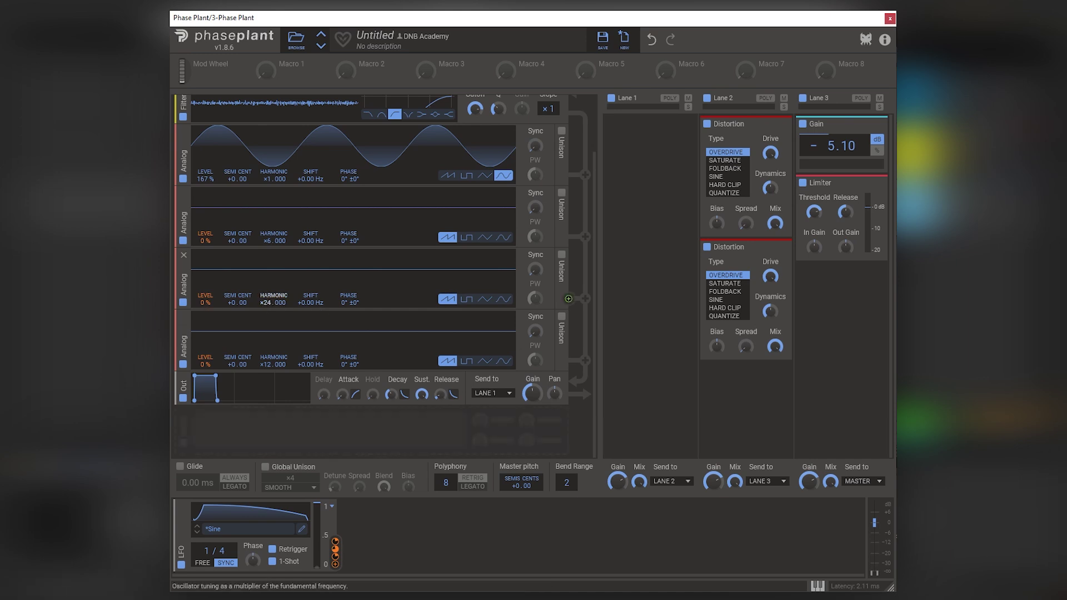
{"action": "left_click_drag", "start_coordinate": [208, 308], "coordinate": [208, 265]}
{"action": "left_click_drag", "start_coordinate": [206, 310], "coordinate": [206, 310]}
{"action": "mouse_move", "coordinate": [205, 372]}
{"action": "left_mouse_down"}
{"action": "mouse_move", "coordinate": [206, 357]}
{"action": "mouse_move", "coordinate": [206, 373]}
{"action": "left_mouse_up"}
{"action": "left_click_drag", "start_coordinate": [204, 311], "coordinate": [204, 311]}
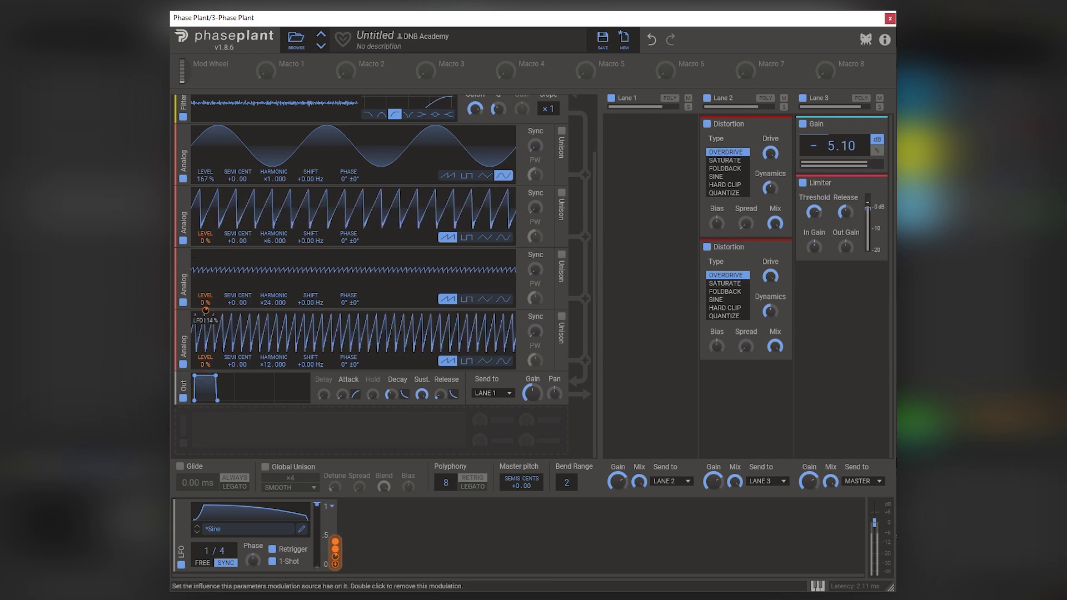
Duplicate the harmonic-6 saw oscillator, set the copy's harmonic to 15 and reduce its LFO level modulation.
{"action": "left_click", "coordinate": [293, 434]}
{"action": "left_click_drag", "start_coordinate": [181, 222], "coordinate": [195, 256], "text": "ctrl"}
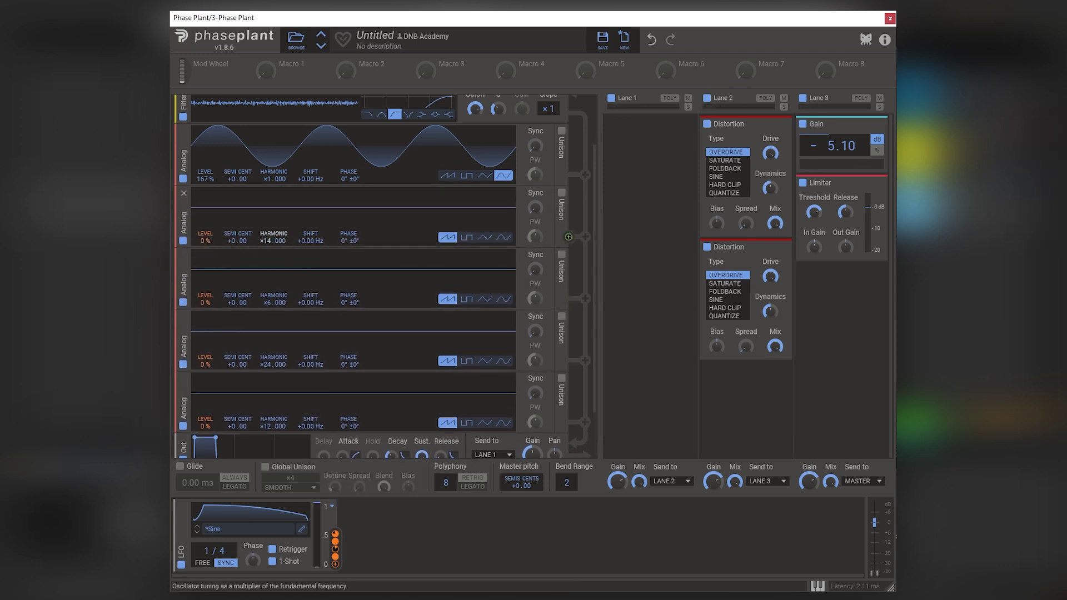
{"action": "left_click_drag", "start_coordinate": [270, 234], "coordinate": [270, 229]}
{"action": "left_click_drag", "start_coordinate": [206, 248], "coordinate": [205, 285]}
{"action": "left_click_drag", "start_coordinate": [206, 249], "coordinate": [205, 250]}
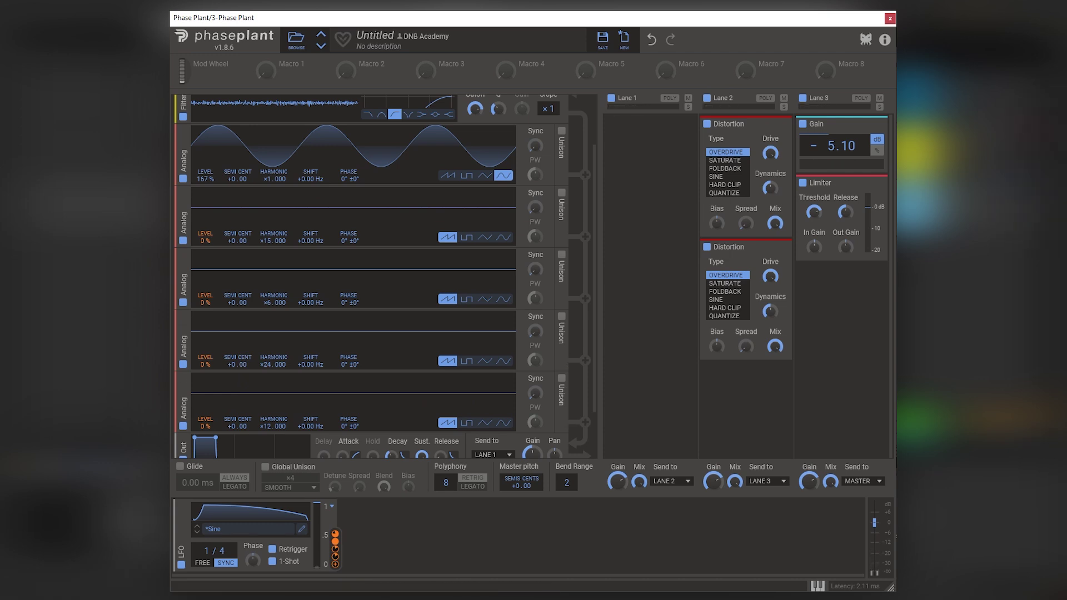
Set the sine oscillator's level to 200 %, and duplicate it as a second sine layer with a level of 37 %.
{"action": "scroll", "coordinate": [261, 379], "scroll_direction": "down", "scroll_amount": 2}
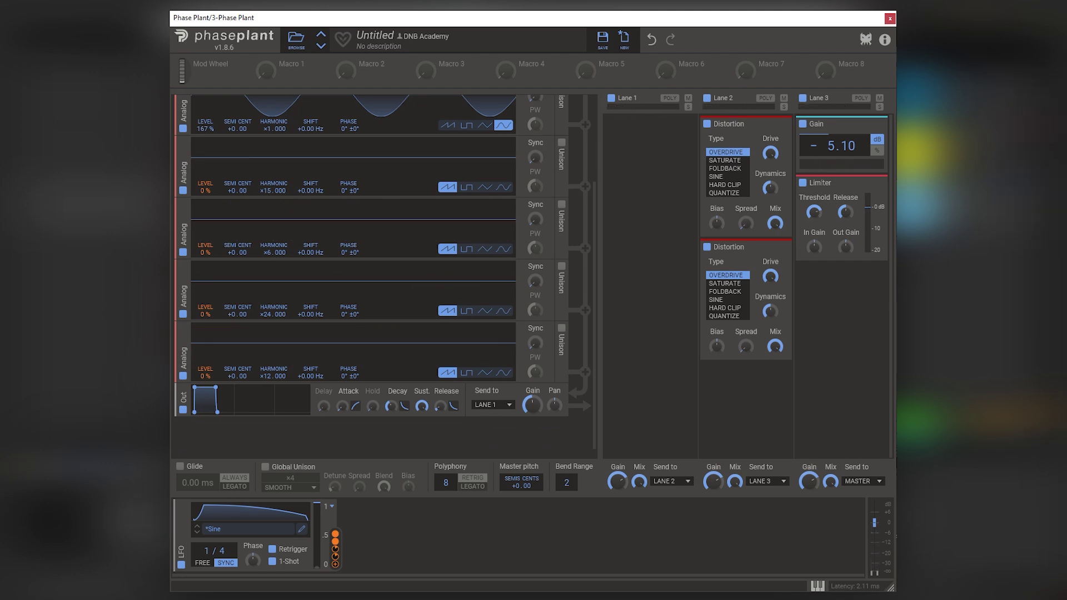
{"action": "scroll", "coordinate": [234, 222], "scroll_direction": "up", "scroll_amount": 3}
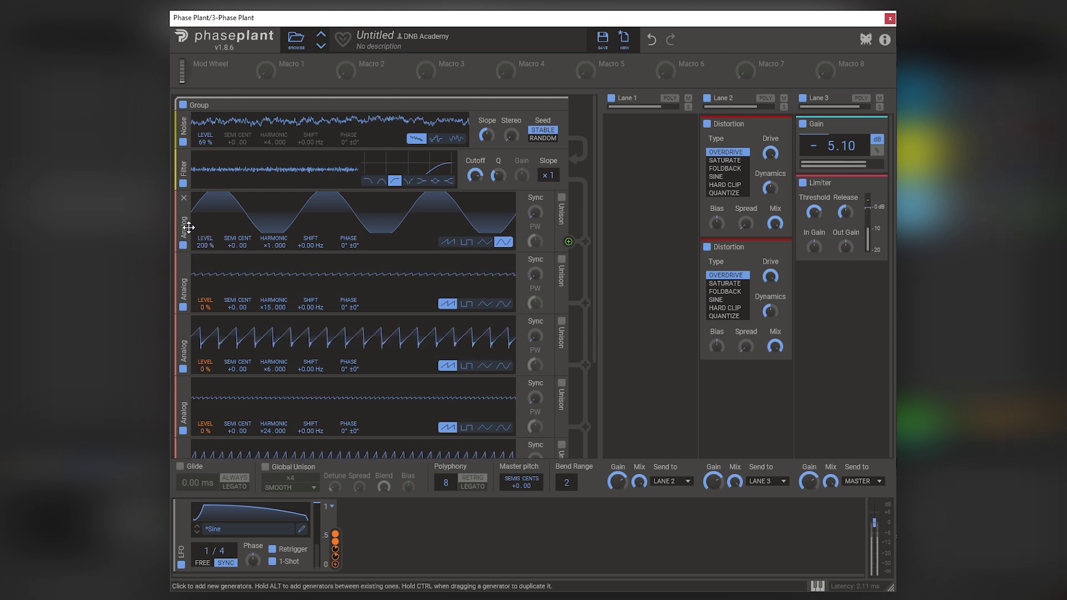
{"action": "left_click_drag", "start_coordinate": [189, 226], "coordinate": [204, 330], "text": "ctrl"}
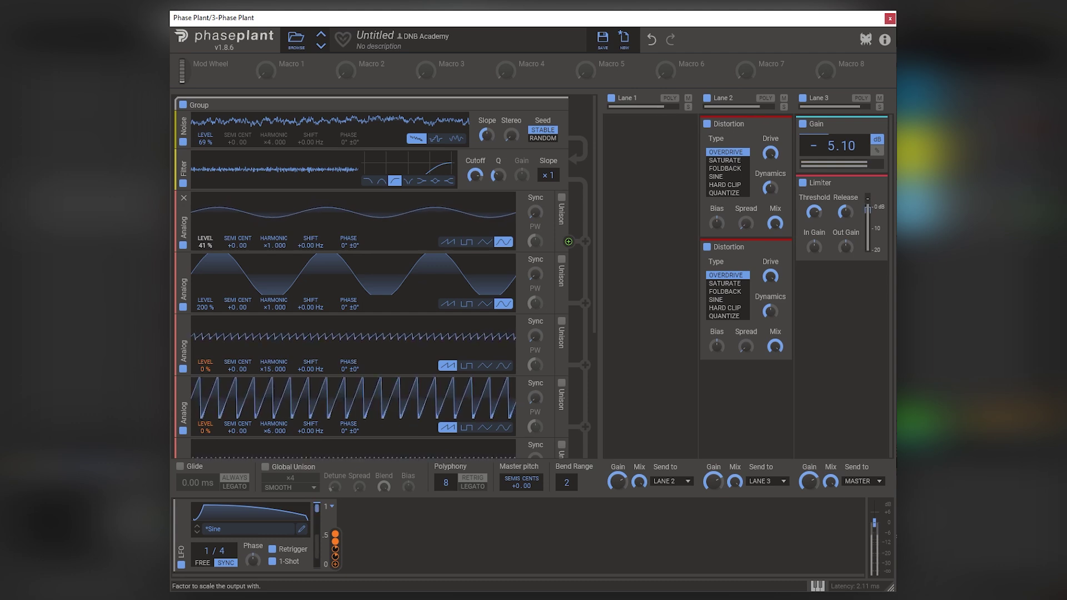
{"action": "left_click_drag", "start_coordinate": [205, 272], "coordinate": [204, 276]}
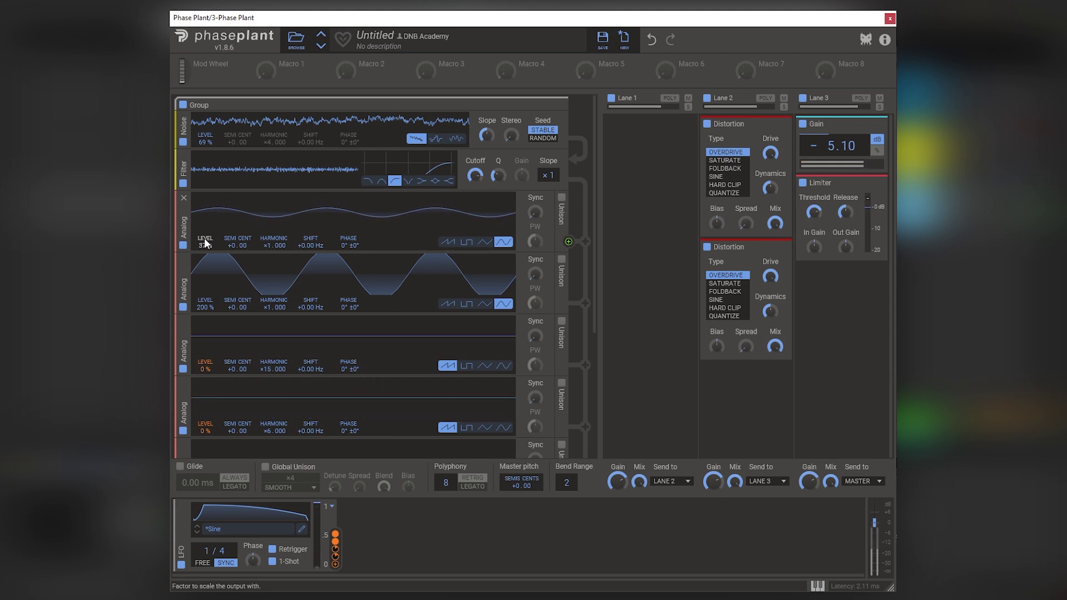
Reduce the LFO modulation amount on the harmonic-6 saw oscillator's level from full depth.
{"action": "scroll", "coordinate": [215, 238], "scroll_direction": "down", "scroll_amount": 5}
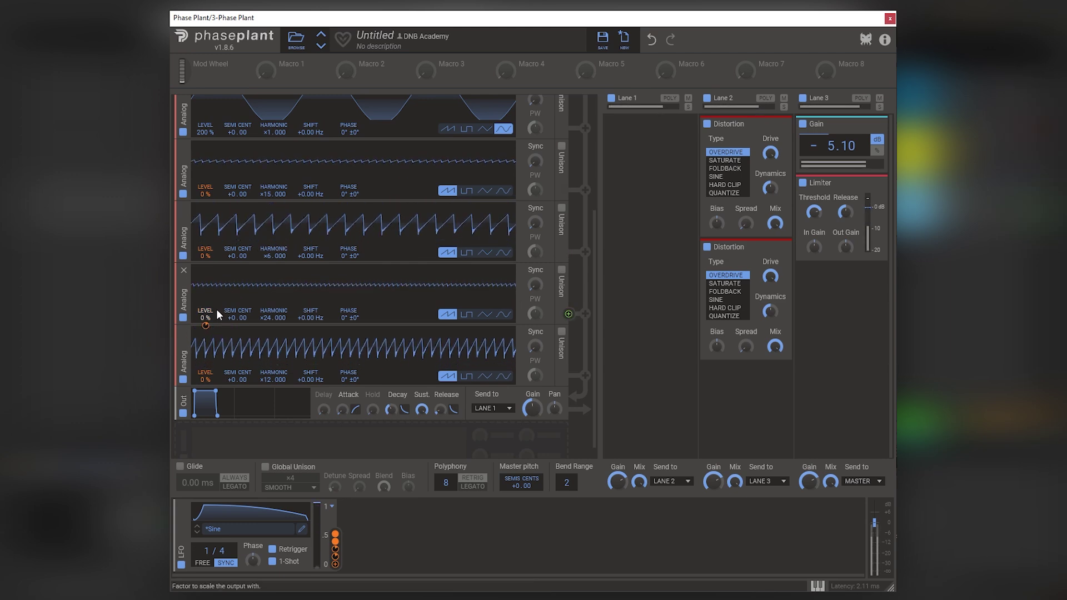
{"action": "scroll", "coordinate": [214, 295], "scroll_direction": "up", "scroll_amount": 1}
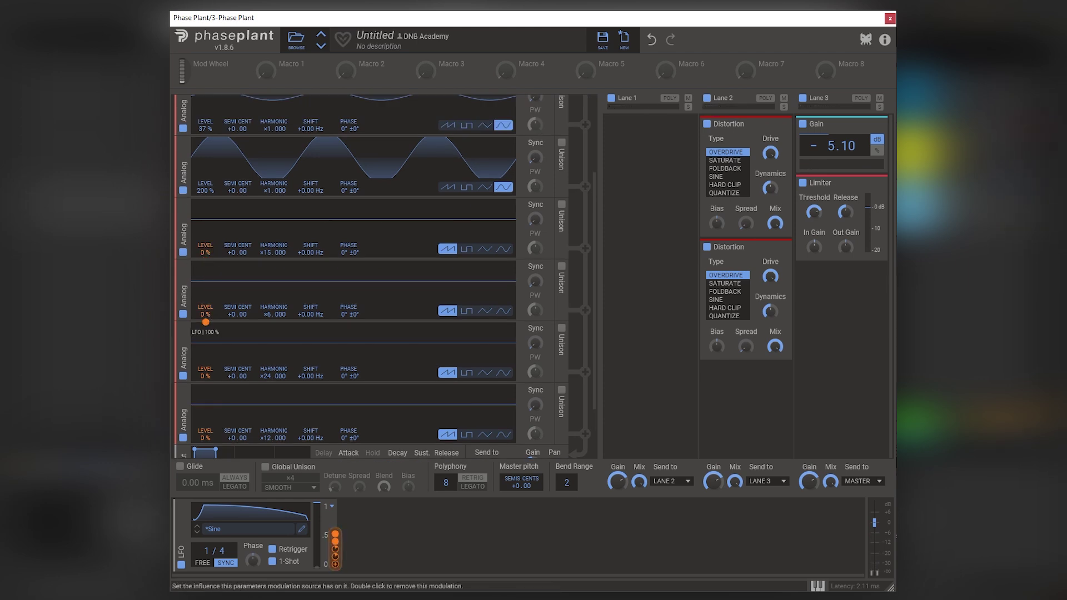
{"action": "left_click_drag", "start_coordinate": [206, 322], "coordinate": [206, 345]}
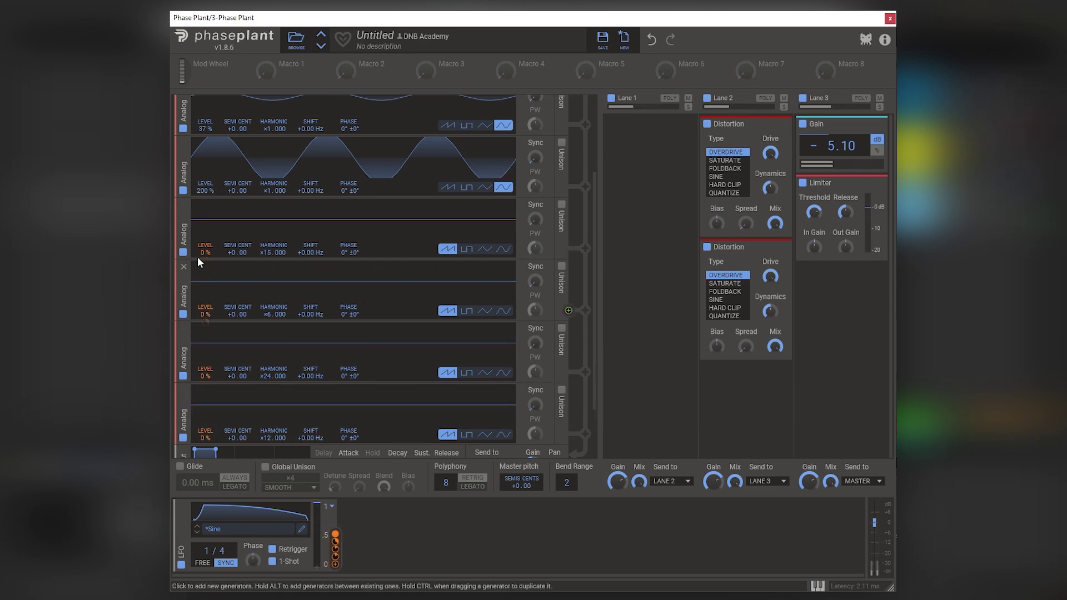
Rebalance the LFO modulation amounts on the levels of the harmonic-15, harmonic-24, harmonic-12 and harmonic-6 saw oscillators, raising harmonic 6 towards full depth.
{"action": "left_click_drag", "start_coordinate": [206, 260], "coordinate": [205, 272]}
{"action": "mouse_move", "coordinate": [206, 384]}
{"action": "left_mouse_down"}
{"action": "mouse_move", "coordinate": [206, 403]}
{"action": "mouse_move", "coordinate": [206, 371]}
{"action": "left_mouse_up"}
{"action": "mouse_move", "coordinate": [206, 446]}
{"action": "left_mouse_down"}
{"action": "mouse_move", "coordinate": [206, 503]}
{"action": "mouse_move", "coordinate": [205, 460]}
{"action": "left_mouse_up"}
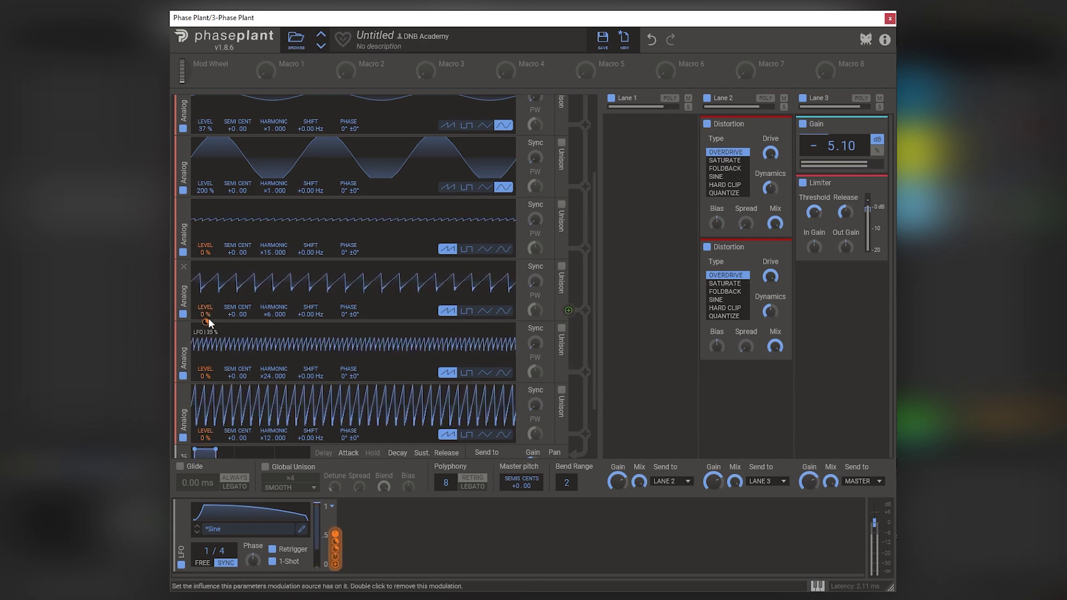
{"action": "left_click_drag", "start_coordinate": [206, 321], "coordinate": [206, 250]}
{"action": "left_click_drag", "start_coordinate": [206, 446], "coordinate": [206, 439]}
{"action": "mouse_move", "coordinate": [207, 377]}
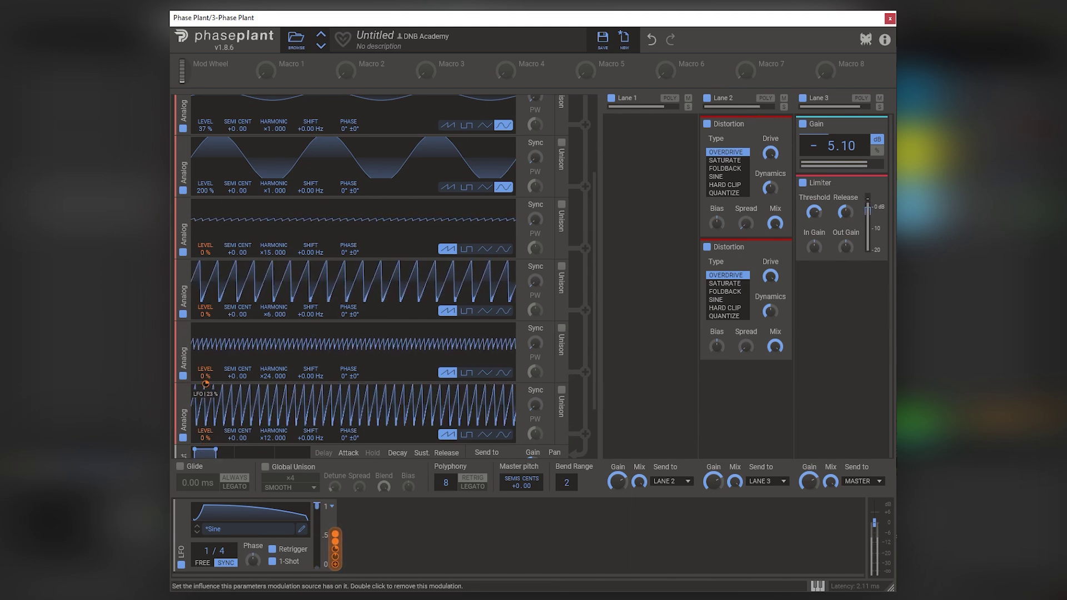
{"action": "mouse_move", "coordinate": [207, 261]}
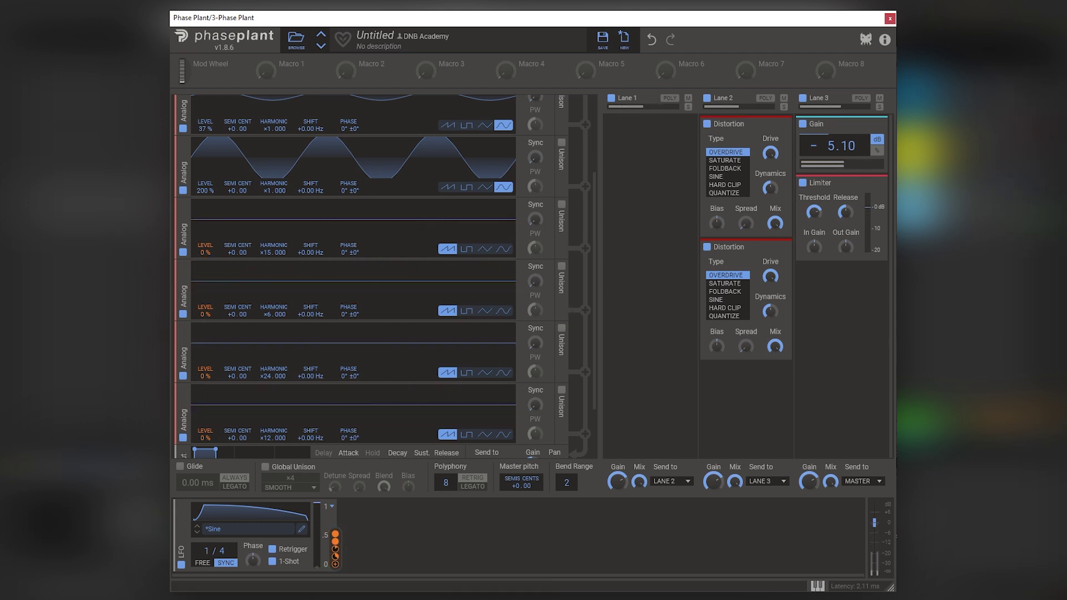
Add a Reverb and a Chorus to Lane 3, ordered Chorus and Reverb between the Gain and the Limiter.
{"action": "left_click", "coordinate": [858, 288]}
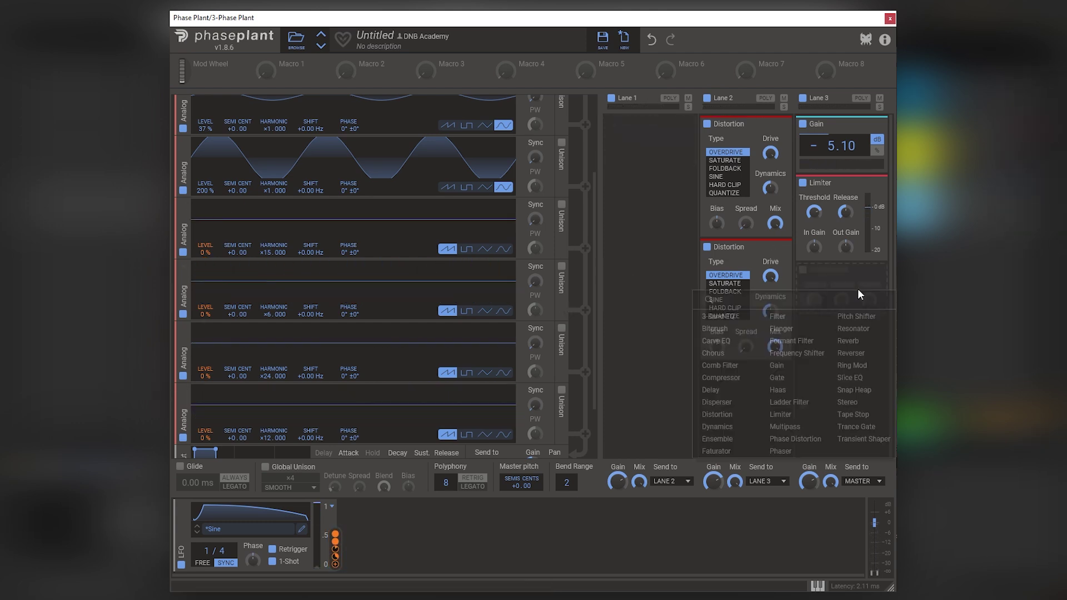
{"action": "left_click", "coordinate": [850, 342]}
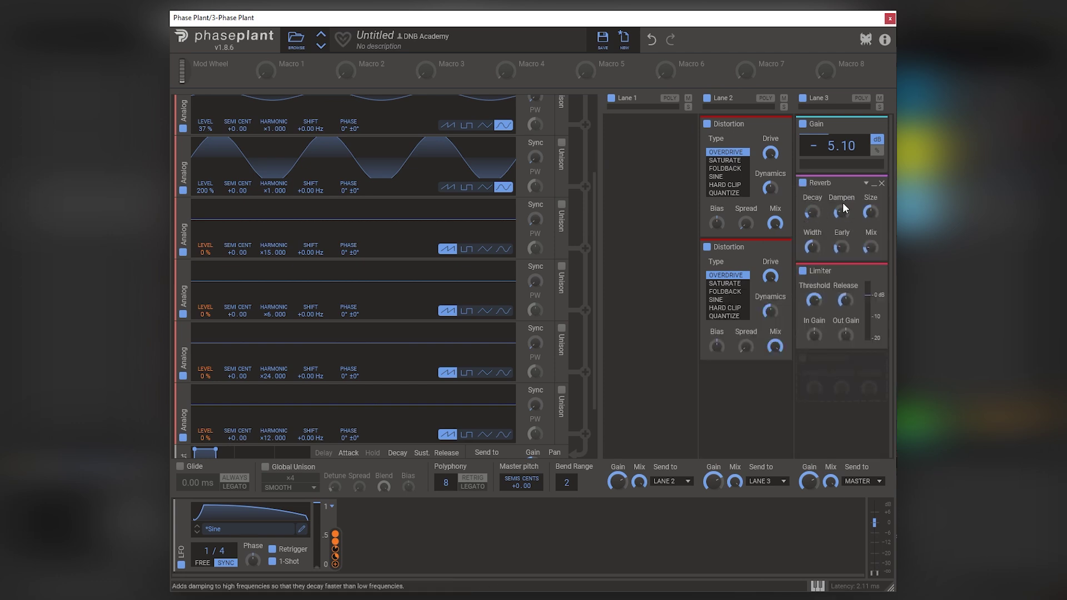
{"action": "left_click", "coordinate": [825, 382]}
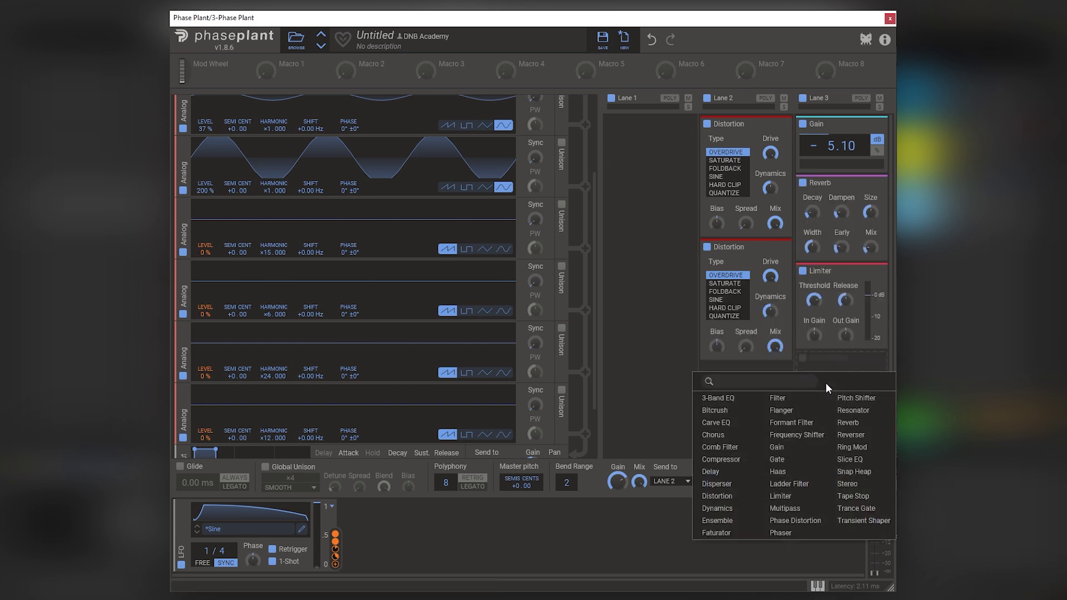
{"action": "left_click", "coordinate": [722, 447]}
{"action": "left_click_drag", "start_coordinate": [830, 380], "coordinate": [859, 245]}
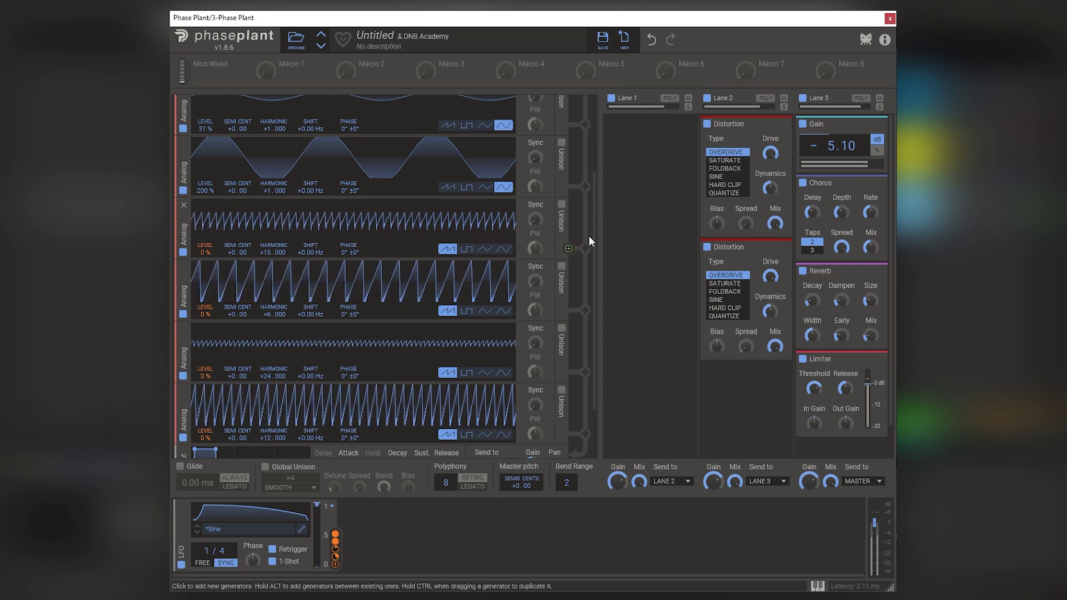
Set the LFO level modulation to 85 % on the harmonic-12 saw and 48 % on harmonic 15, and reduce it on harmonic 6.
{"action": "left_click_drag", "start_coordinate": [591, 235], "coordinate": [590, 293]}
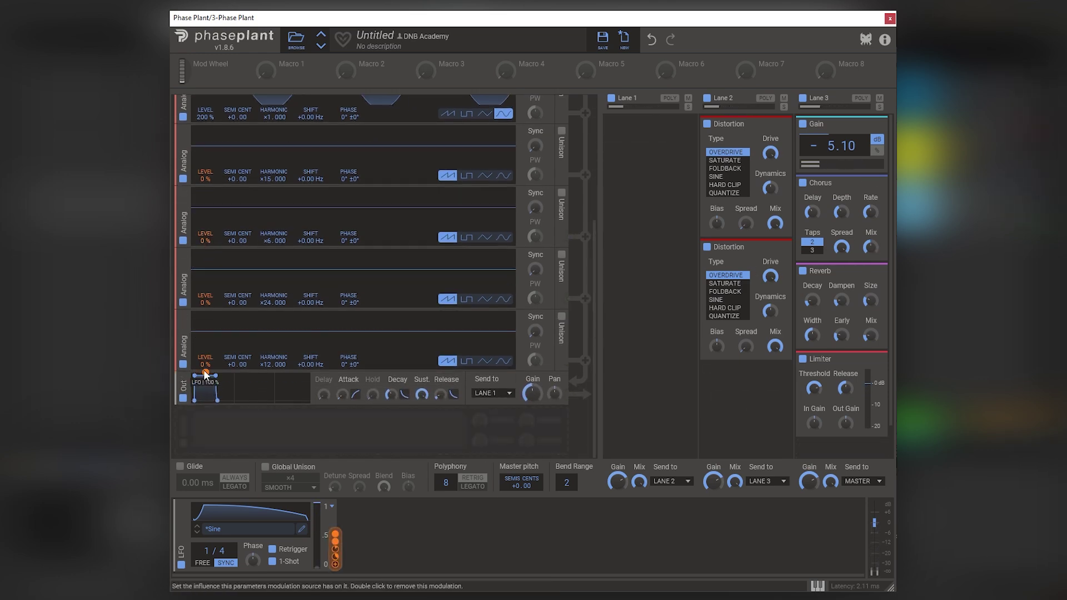
{"action": "mouse_move", "coordinate": [204, 373]}
{"action": "left_mouse_down"}
{"action": "mouse_move", "coordinate": [204, 418]}
{"action": "mouse_move", "coordinate": [204, 372]}
{"action": "left_mouse_up"}
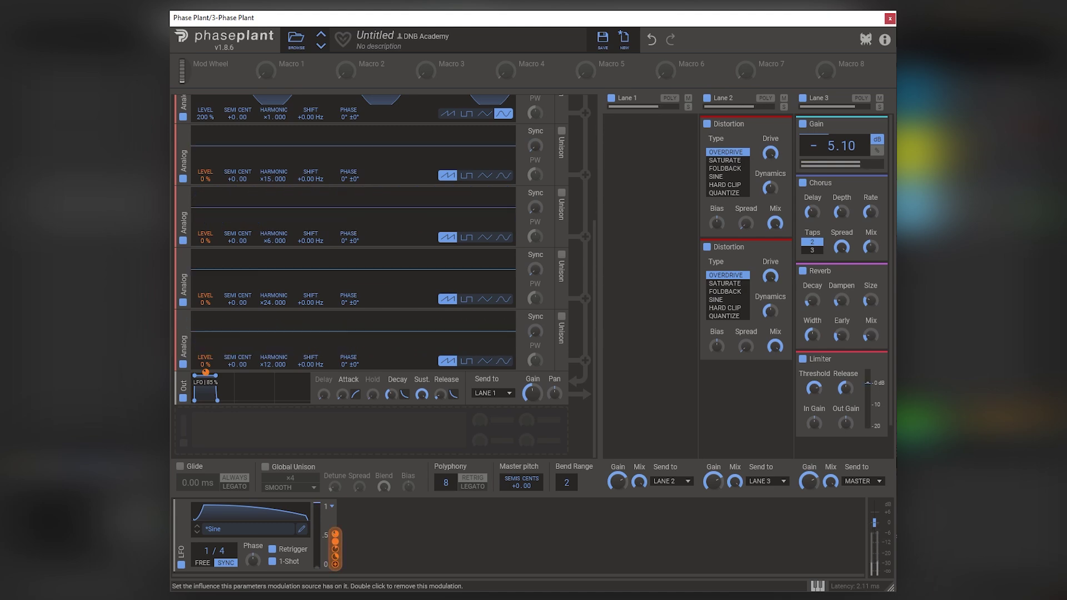
{"action": "mouse_move", "coordinate": [205, 186]}
{"action": "left_mouse_down"}
{"action": "mouse_move", "coordinate": [206, 161]}
{"action": "mouse_move", "coordinate": [206, 181]}
{"action": "left_mouse_up"}
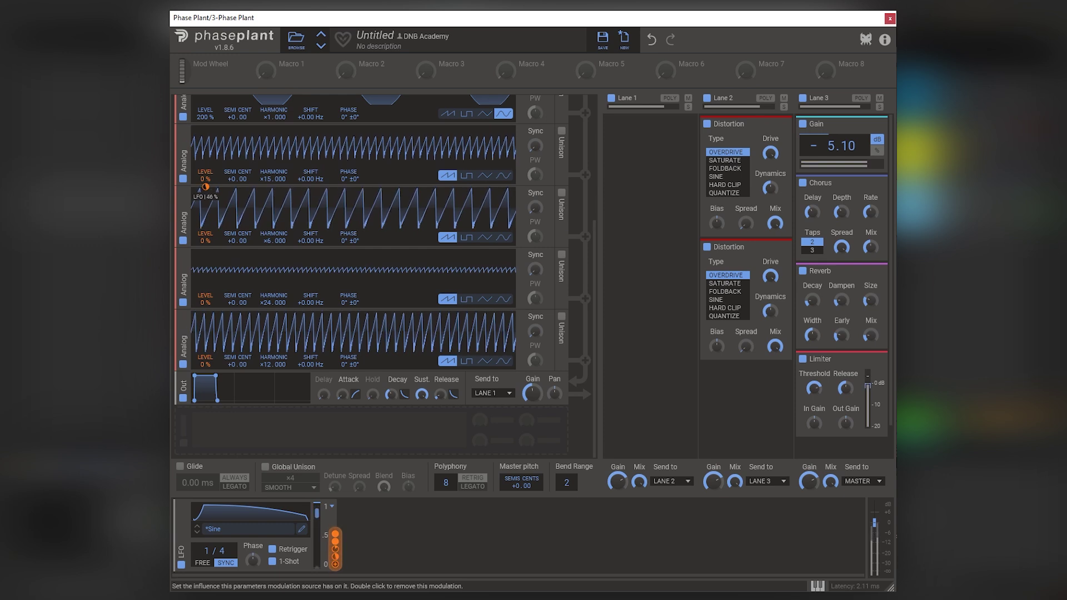
{"action": "scroll", "coordinate": [219, 228], "scroll_direction": "up", "scroll_amount": 2}
{"action": "mouse_move", "coordinate": [206, 369]}
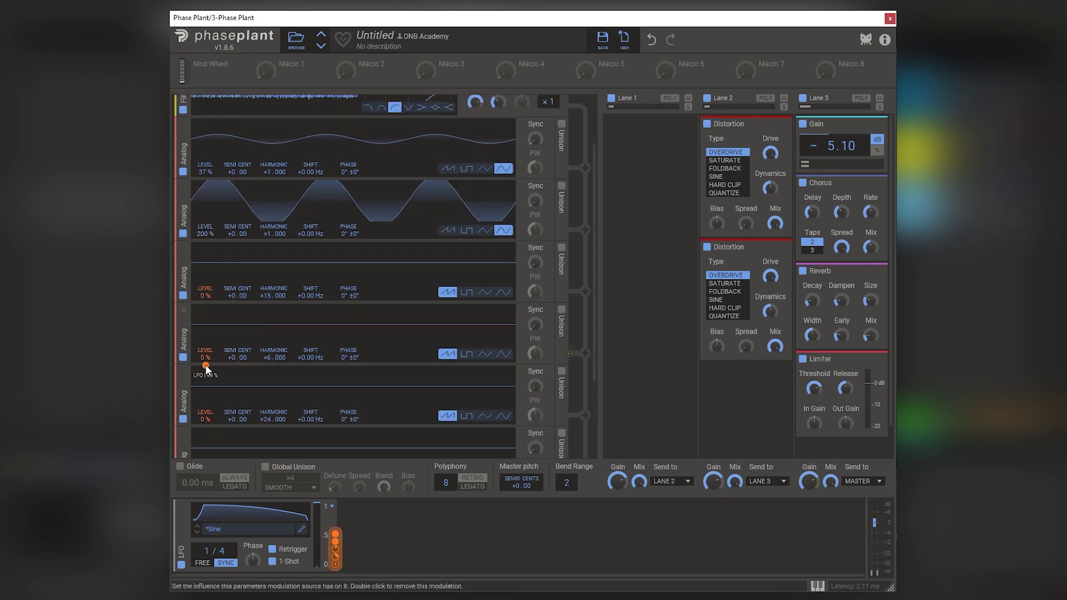
{"action": "scroll", "coordinate": [207, 368], "scroll_direction": "down", "scroll_amount": 2}
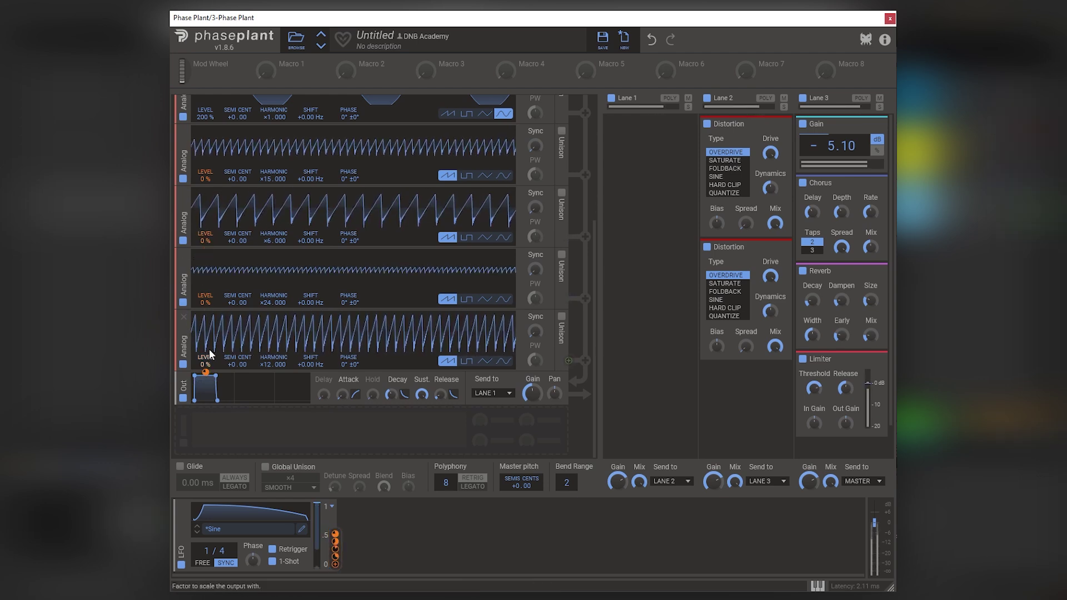
Fine-tune the LFO level modulation amounts on the harmonic-24, harmonic-15 and harmonic-6 saw oscillators.
{"action": "left_click_drag", "start_coordinate": [205, 310], "coordinate": [205, 323]}
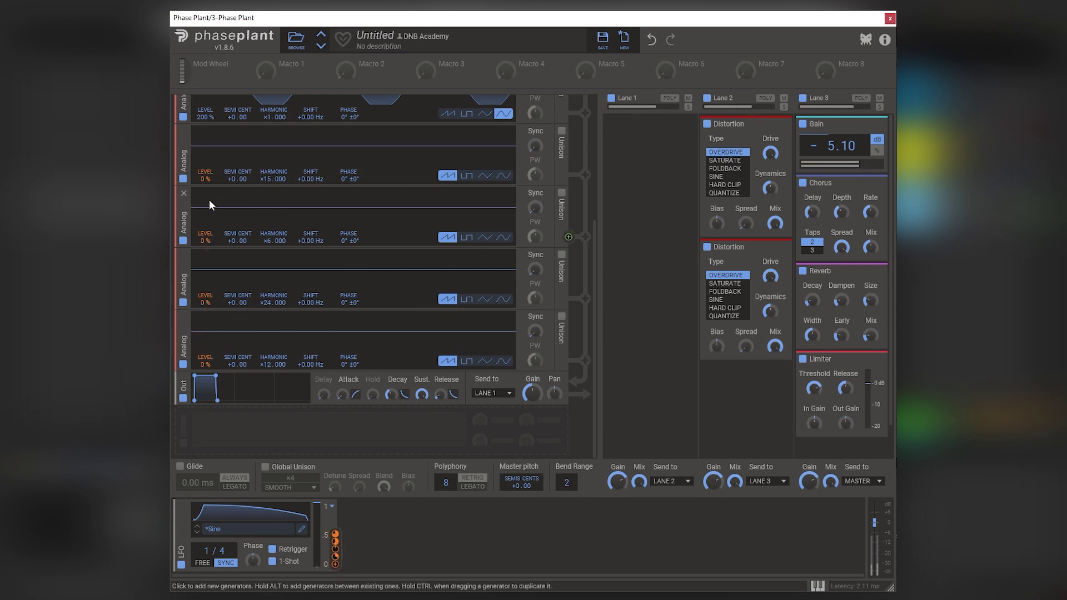
{"action": "left_click_drag", "start_coordinate": [205, 186], "coordinate": [205, 186]}
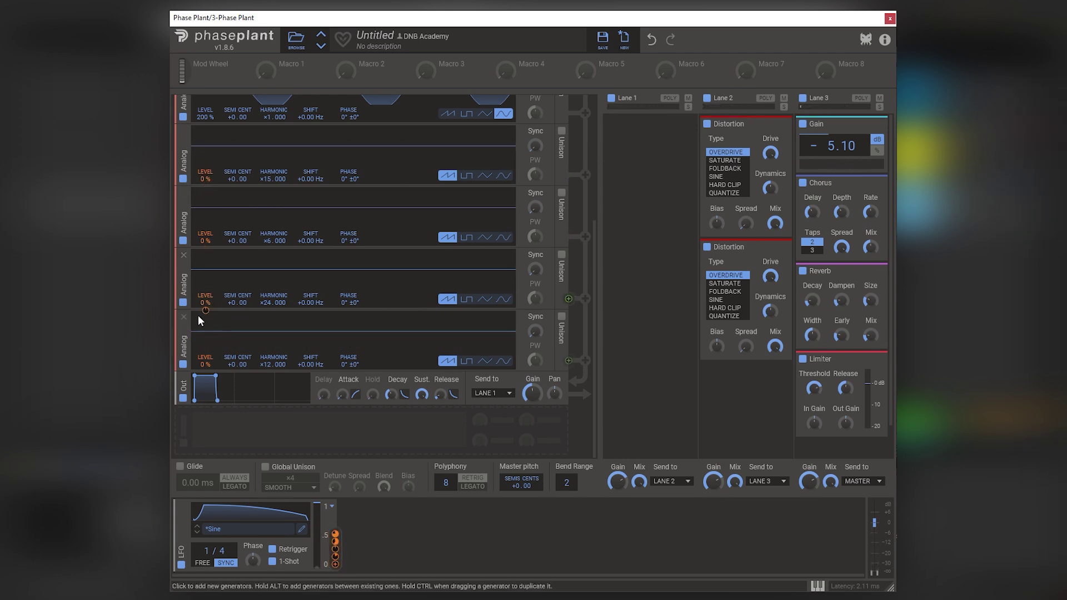
{"action": "mouse_move", "coordinate": [205, 249]}
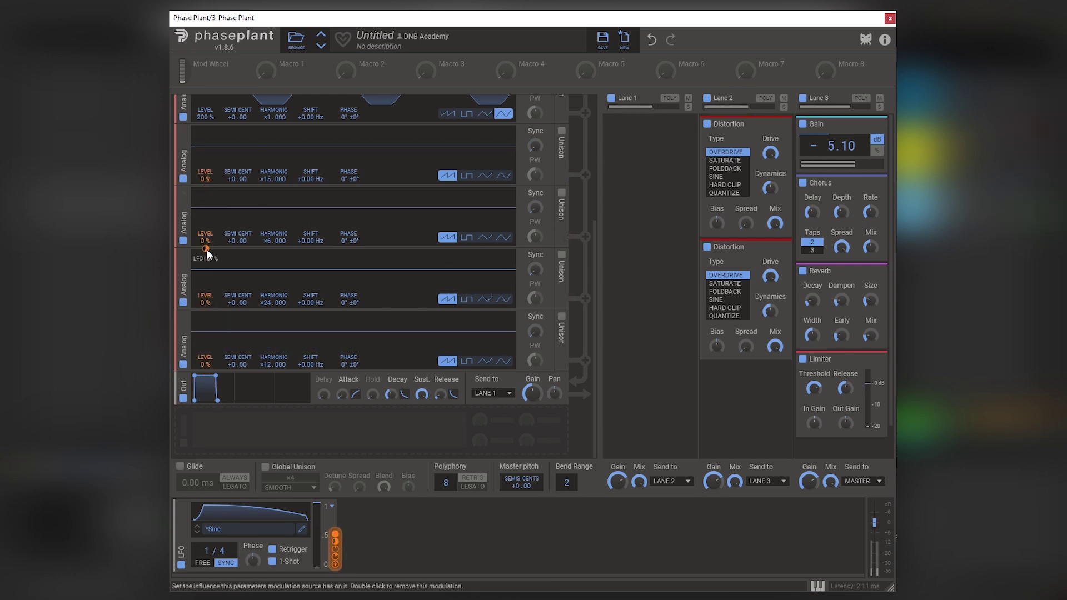
{"action": "mouse_move", "coordinate": [205, 183]}
{"action": "scroll", "coordinate": [205, 337], "scroll_direction": "up", "scroll_amount": 5}
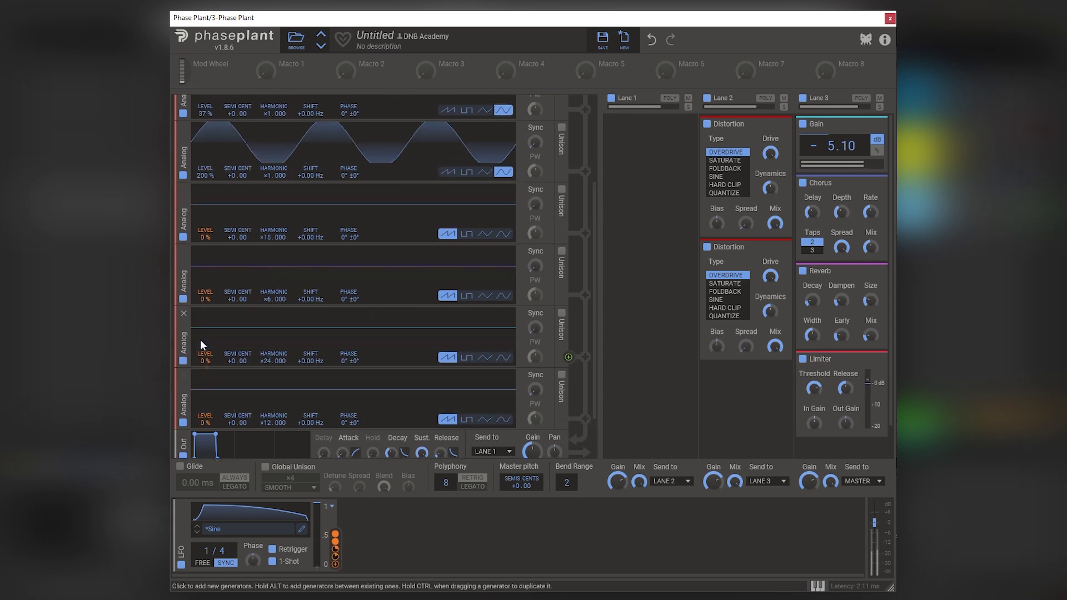
{"action": "scroll", "coordinate": [394, 305], "scroll_direction": "up", "scroll_amount": 1}
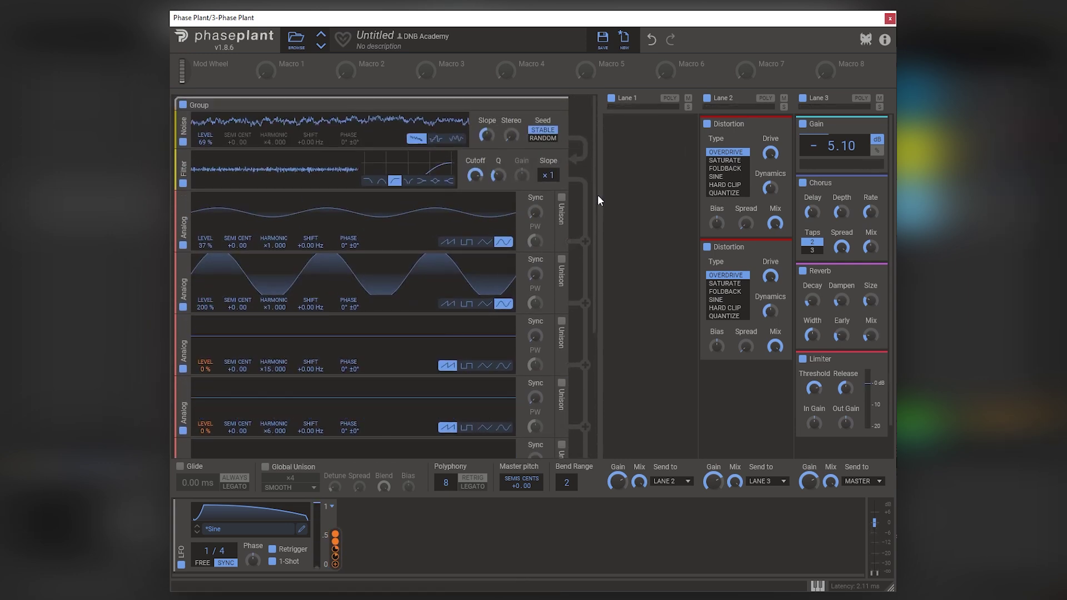